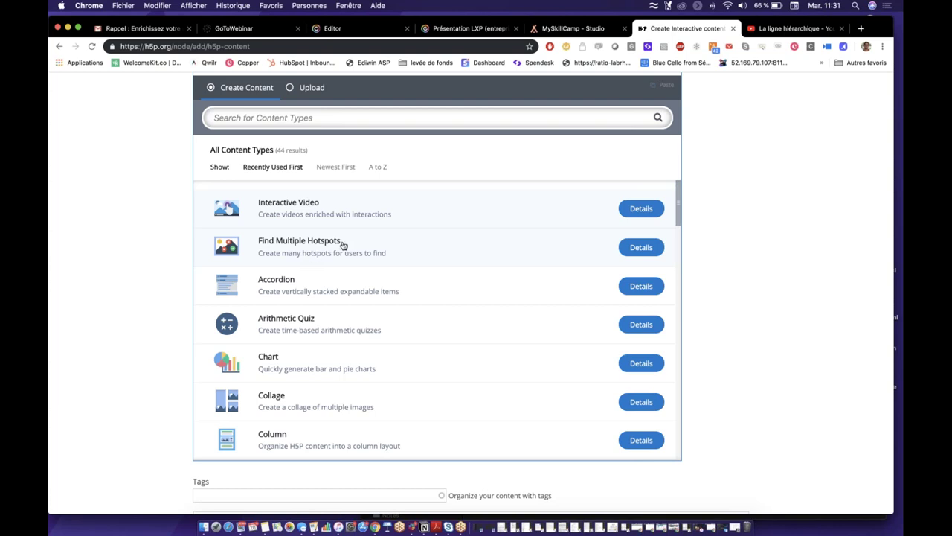
Step: Look through the whole list of H5P content types, from Interactive Video to Interactive Book
{"action": "scroll", "coordinate": [328, 258], "scroll_direction": "down", "scroll_amount": 3}
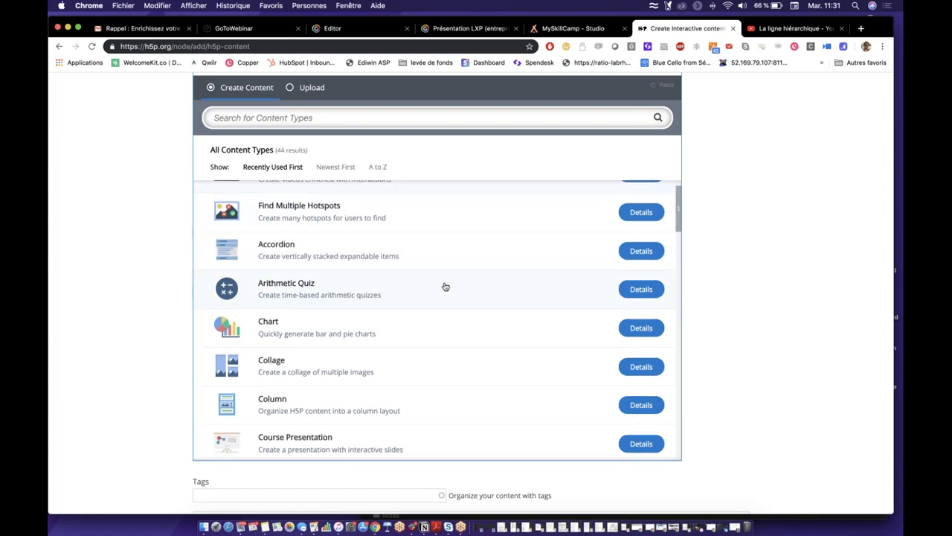
{"action": "scroll", "coordinate": [392, 274], "scroll_direction": "down", "scroll_amount": 2}
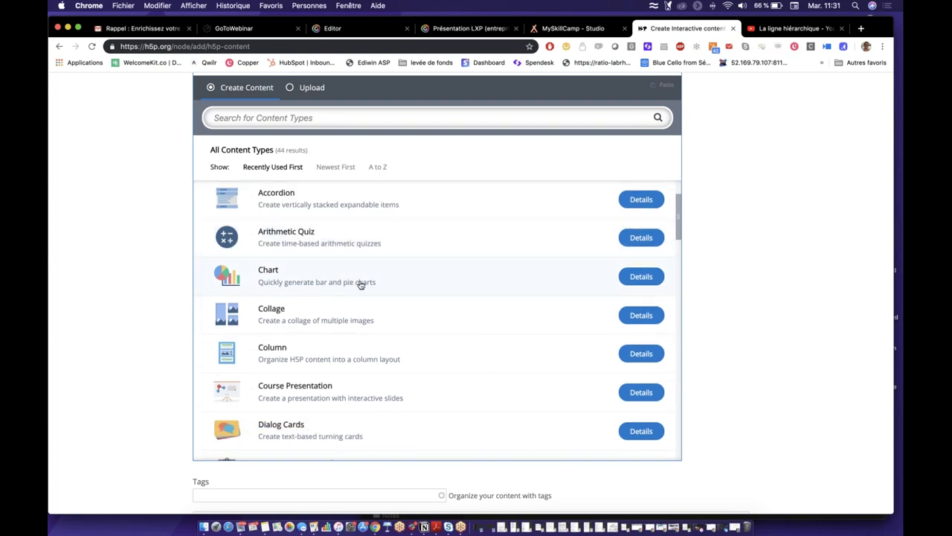
{"action": "scroll", "coordinate": [385, 270], "scroll_direction": "down", "scroll_amount": 5}
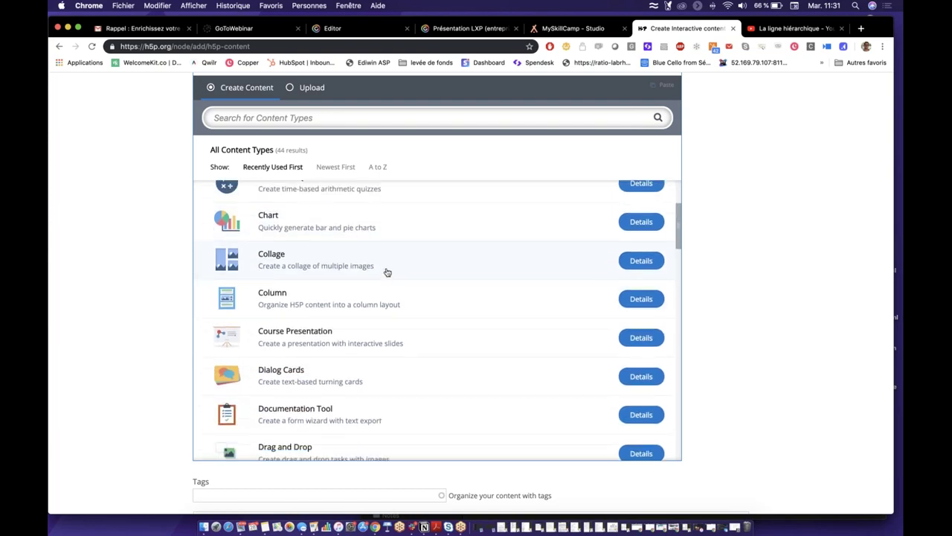
{"action": "scroll", "coordinate": [436, 261], "scroll_direction": "down", "scroll_amount": 1}
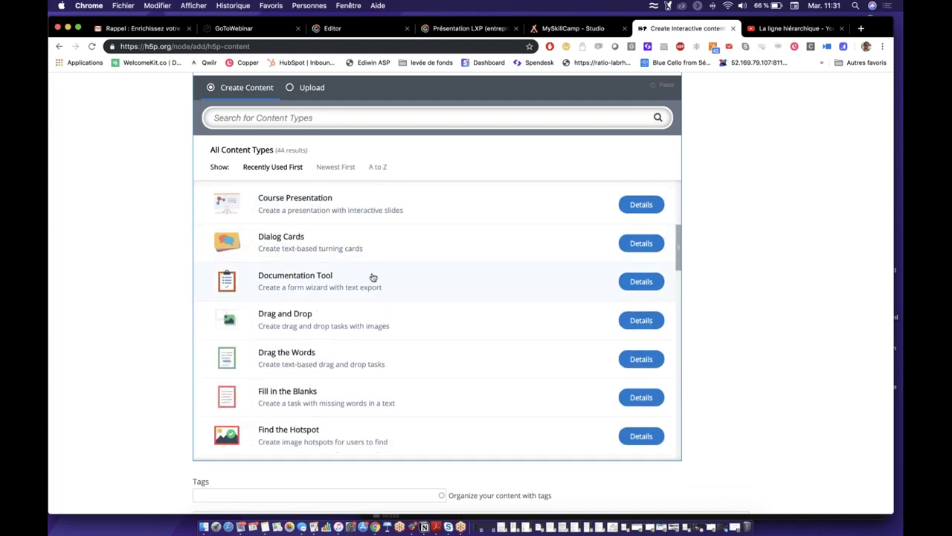
{"action": "scroll", "coordinate": [372, 276], "scroll_direction": "down", "scroll_amount": 3}
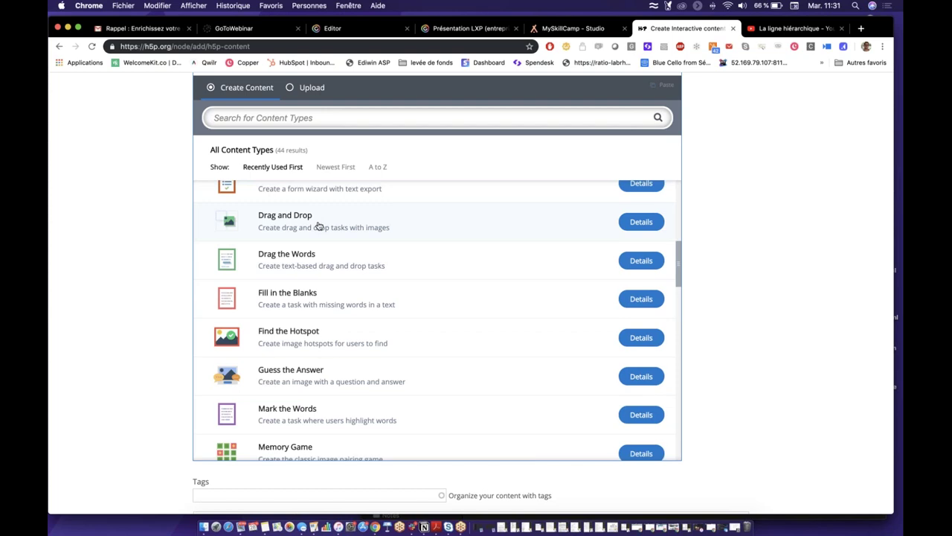
{"action": "scroll", "coordinate": [459, 253], "scroll_direction": "down", "scroll_amount": 2}
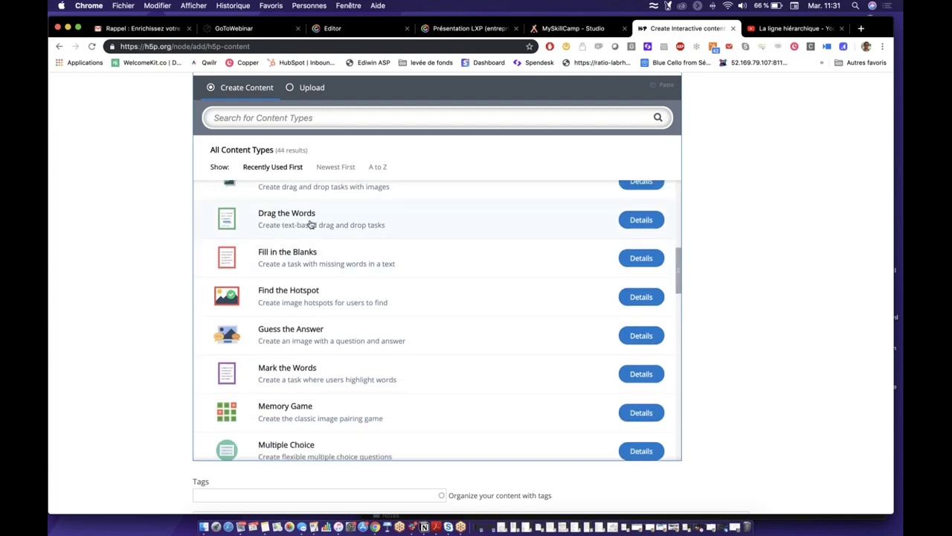
{"action": "scroll", "coordinate": [423, 238], "scroll_direction": "down", "scroll_amount": 1}
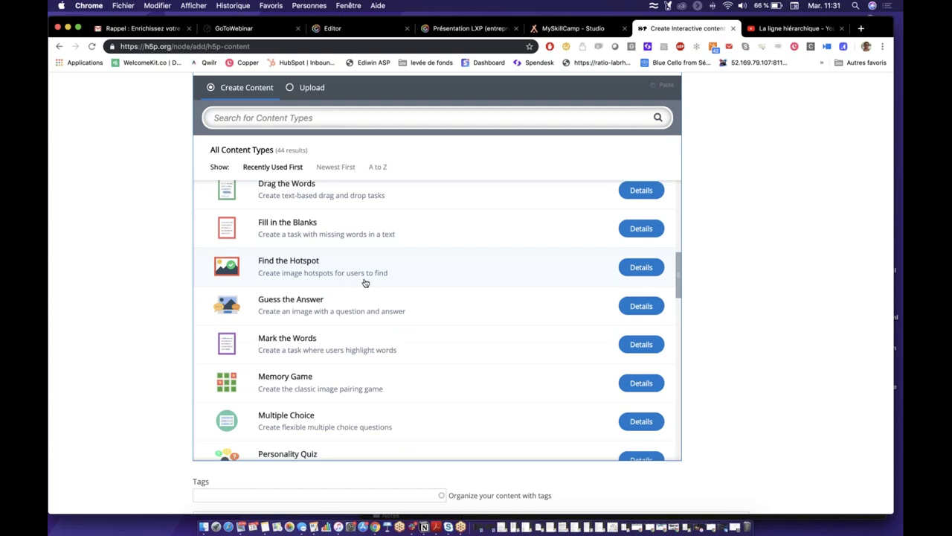
{"action": "scroll", "coordinate": [361, 279], "scroll_direction": "down", "scroll_amount": 1}
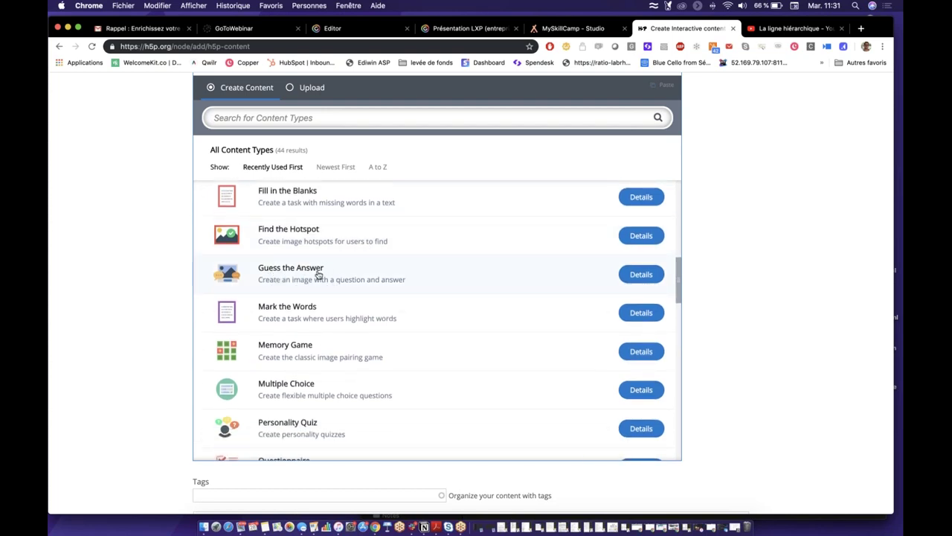
{"action": "scroll", "coordinate": [338, 277], "scroll_direction": "down", "scroll_amount": 3}
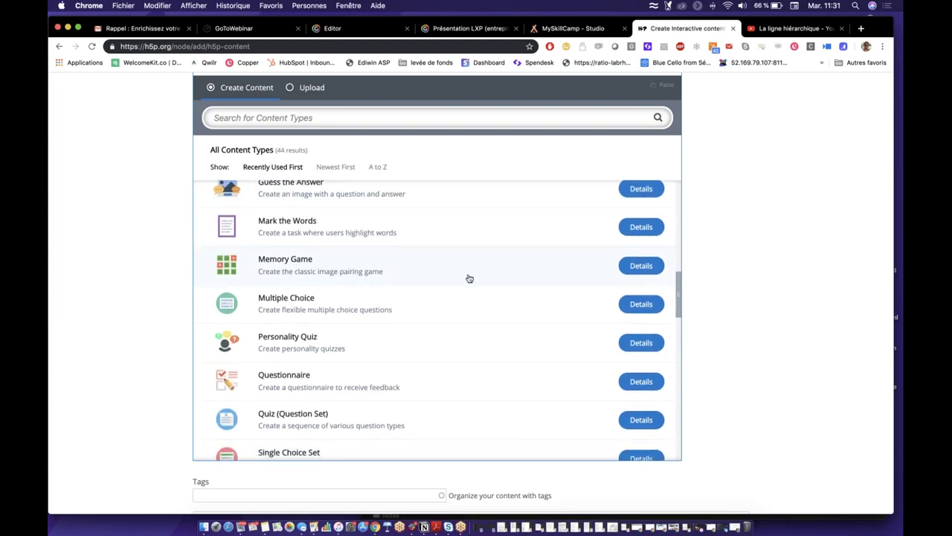
{"action": "scroll", "coordinate": [439, 272], "scroll_direction": "down", "scroll_amount": 2}
{"action": "scroll", "coordinate": [440, 285], "scroll_direction": "down", "scroll_amount": 1}
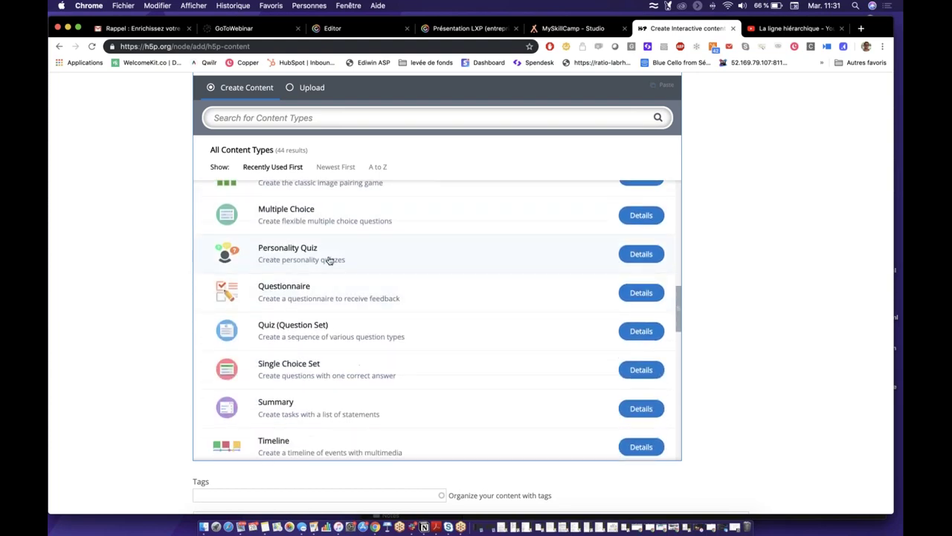
{"action": "scroll", "coordinate": [426, 280], "scroll_direction": "down", "scroll_amount": 2}
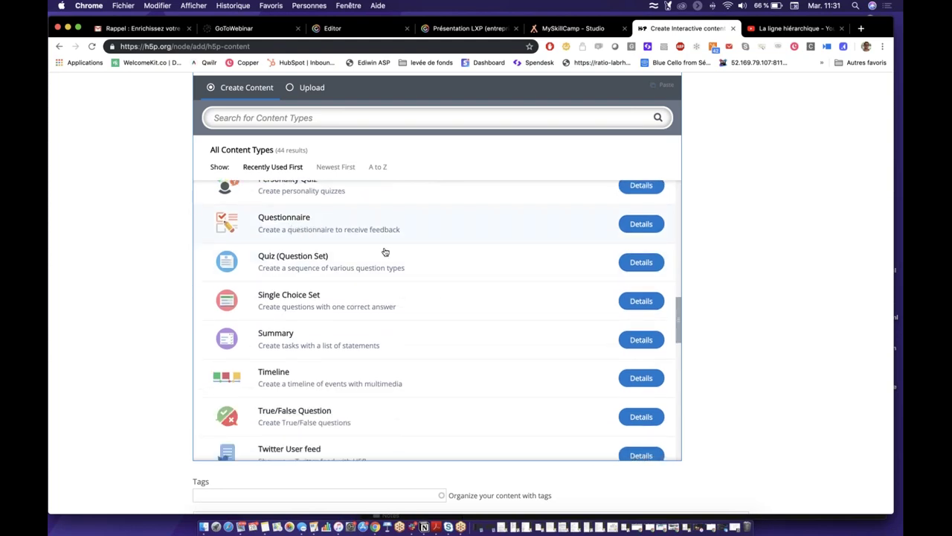
{"action": "scroll", "coordinate": [413, 279], "scroll_direction": "down", "scroll_amount": 7}
{"action": "scroll", "coordinate": [413, 279], "scroll_direction": "down", "scroll_amount": 1}
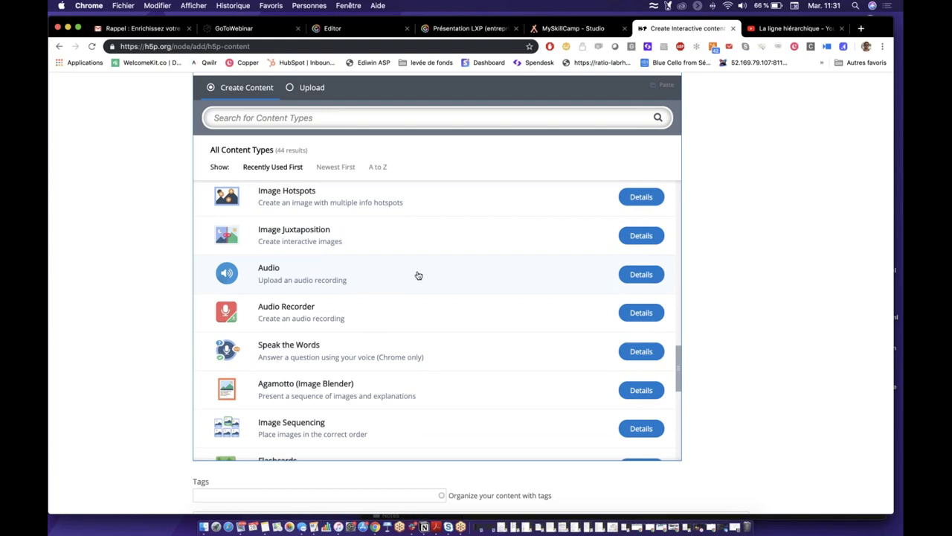
{"action": "scroll", "coordinate": [418, 275], "scroll_direction": "down", "scroll_amount": 1}
{"action": "scroll", "coordinate": [418, 262], "scroll_direction": "down", "scroll_amount": 2}
{"action": "scroll", "coordinate": [484, 260], "scroll_direction": "down", "scroll_amount": 6}
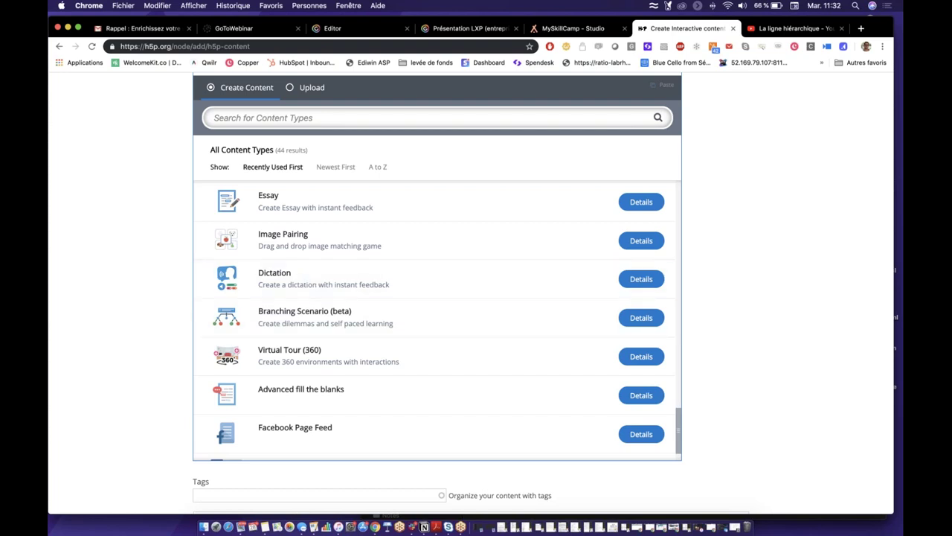
{"action": "scroll", "coordinate": [485, 332], "scroll_direction": "down", "scroll_amount": 2}
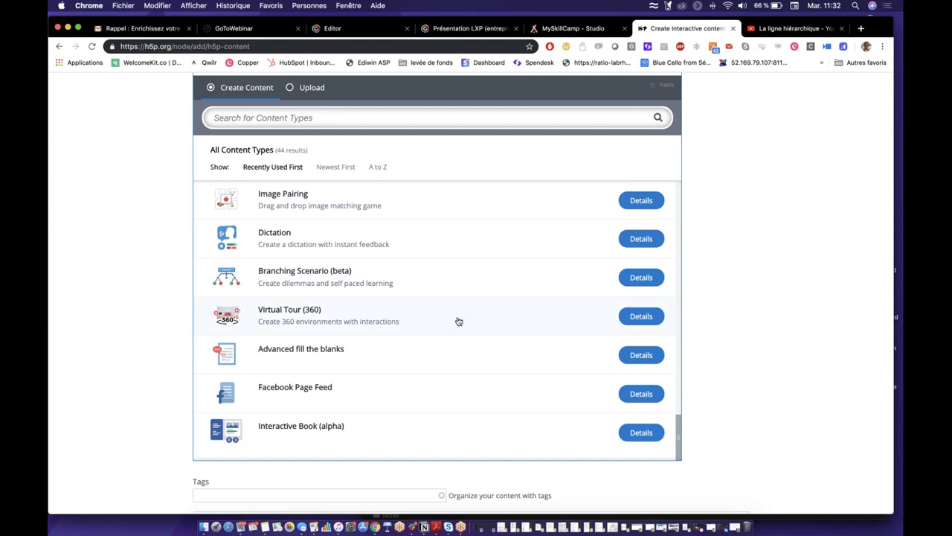
{"action": "scroll", "coordinate": [459, 321], "scroll_direction": "up", "scroll_amount": 20}
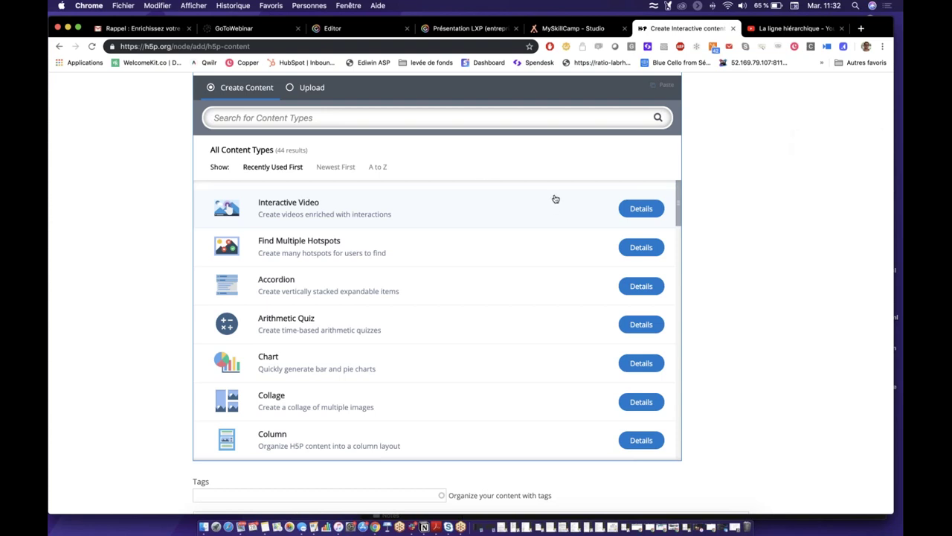
{"action": "scroll", "coordinate": [555, 206], "scroll_direction": "up", "scroll_amount": 5}
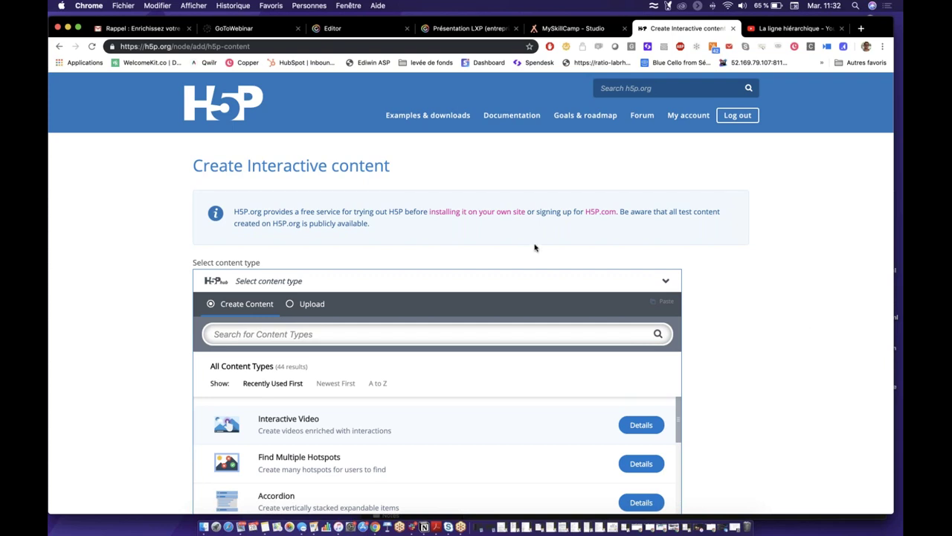
{"action": "scroll", "coordinate": [534, 245], "scroll_direction": "down", "scroll_amount": 3}
{"action": "scroll", "coordinate": [602, 308], "scroll_direction": "down", "scroll_amount": 2}
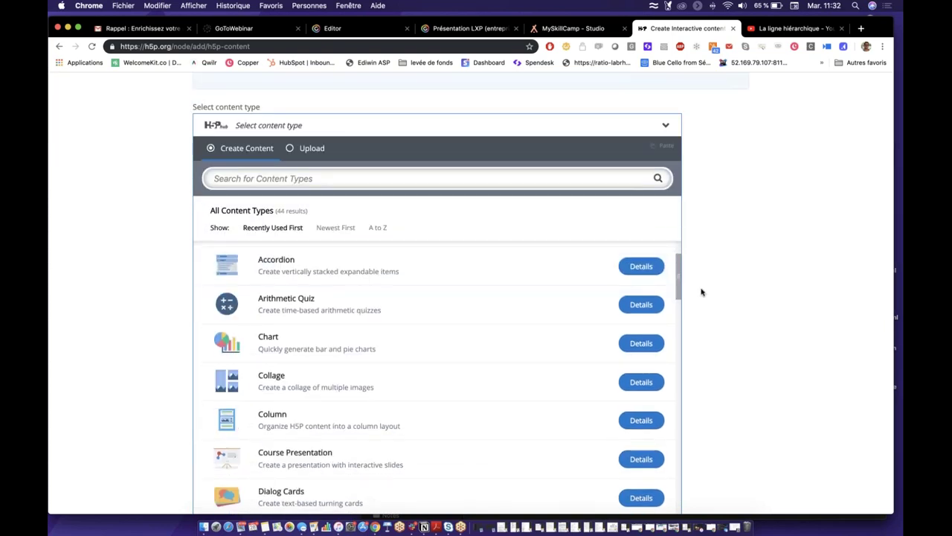
{"action": "scroll", "coordinate": [700, 290], "scroll_direction": "down", "scroll_amount": 3}
{"action": "scroll", "coordinate": [577, 259], "scroll_direction": "up", "scroll_amount": 2}
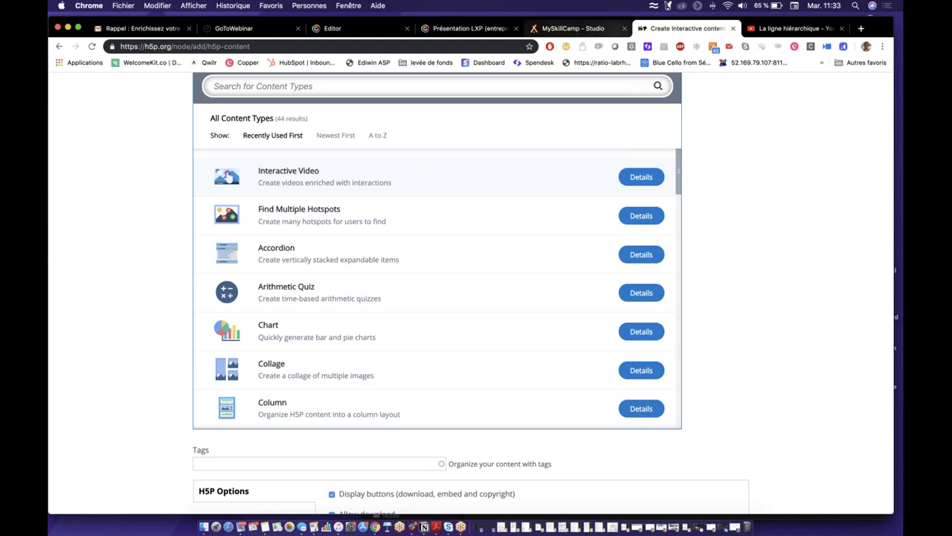
{"action": "scroll", "coordinate": [393, 221], "scroll_direction": "up", "scroll_amount": 5}
{"action": "scroll", "coordinate": [419, 266], "scroll_direction": "down", "scroll_amount": 6}
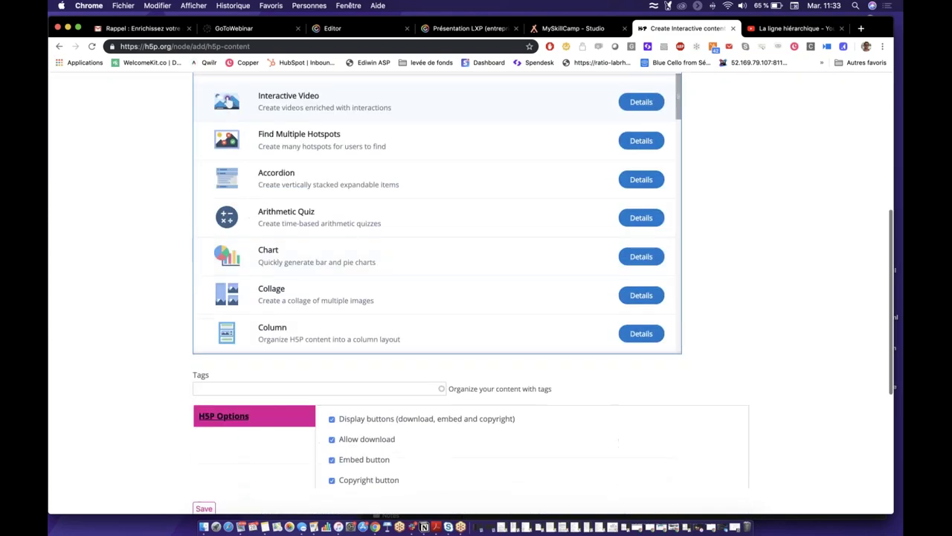
Step: Go to the H5P account page and open the Vidéo LH item from the recent content
{"action": "scroll", "coordinate": [471, 290], "scroll_direction": "up", "scroll_amount": 5}
{"action": "left_click", "coordinate": [688, 115]}
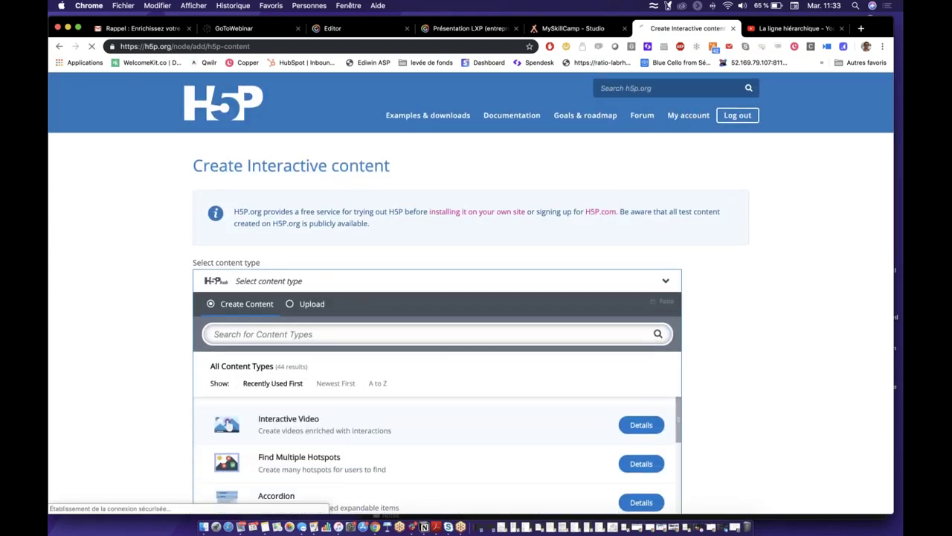
{"action": "scroll", "coordinate": [484, 223], "scroll_direction": "down", "scroll_amount": 3}
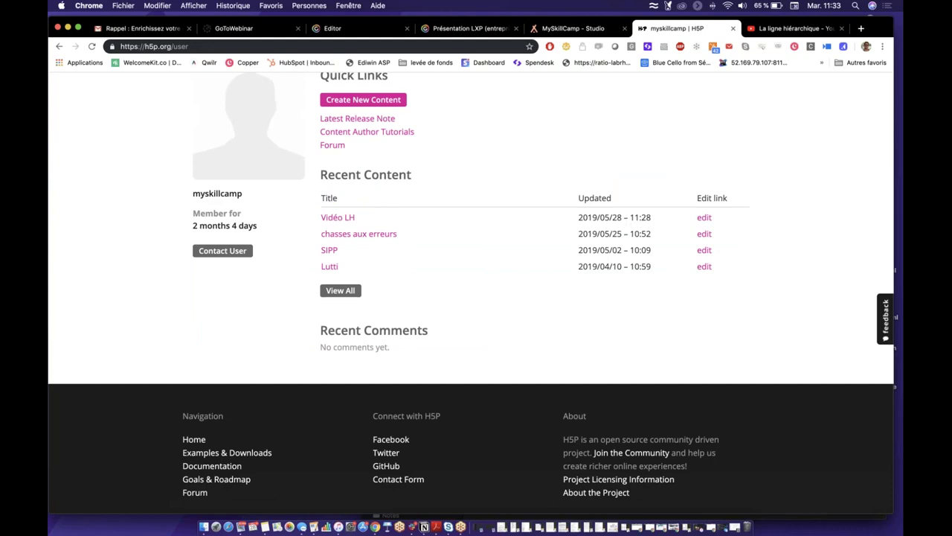
{"action": "left_click", "coordinate": [339, 218]}
Step: Get the iframe embed code of the Vidéo LH interactive video and close the embed dialog
{"action": "scroll", "coordinate": [476, 240], "scroll_direction": "down", "scroll_amount": 3}
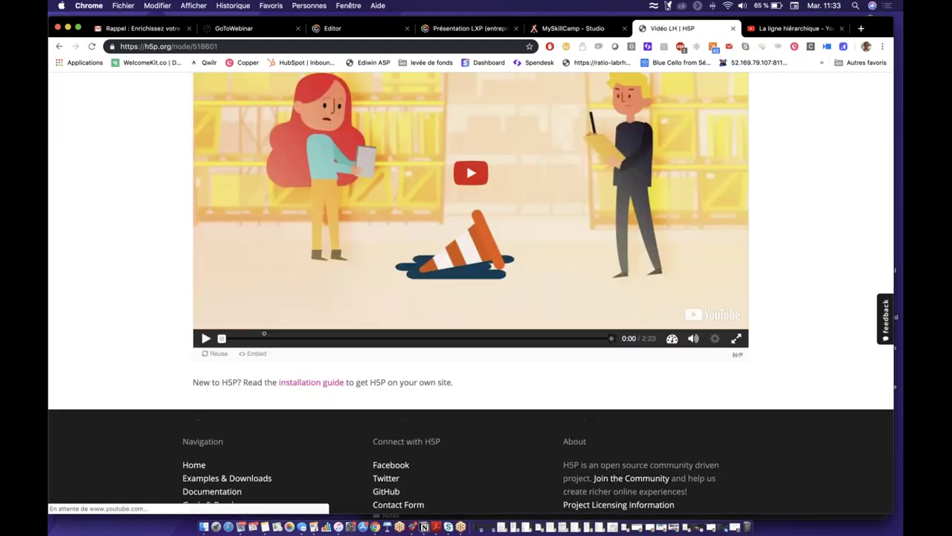
{"action": "left_click", "coordinate": [256, 350]}
{"action": "scroll", "coordinate": [521, 157], "scroll_direction": "up", "scroll_amount": 2}
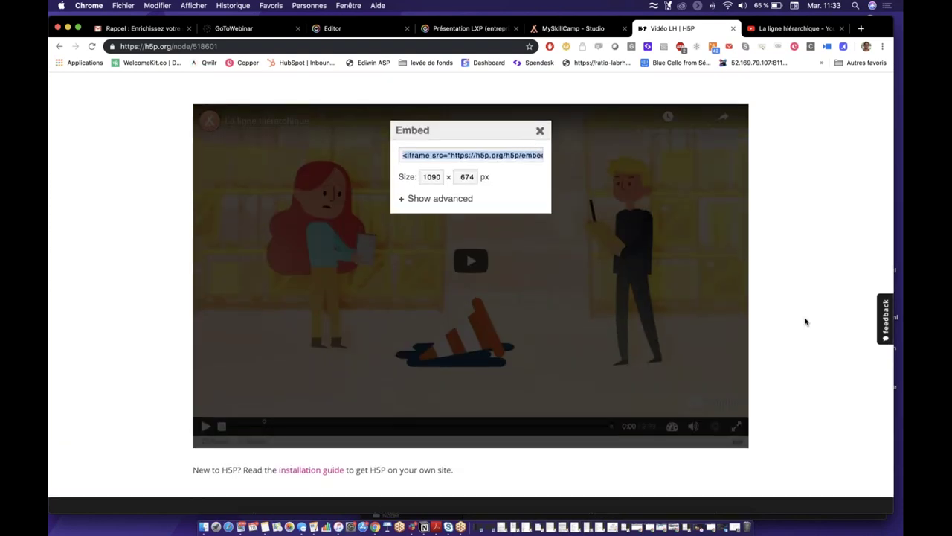
{"action": "left_click", "coordinate": [540, 130]}
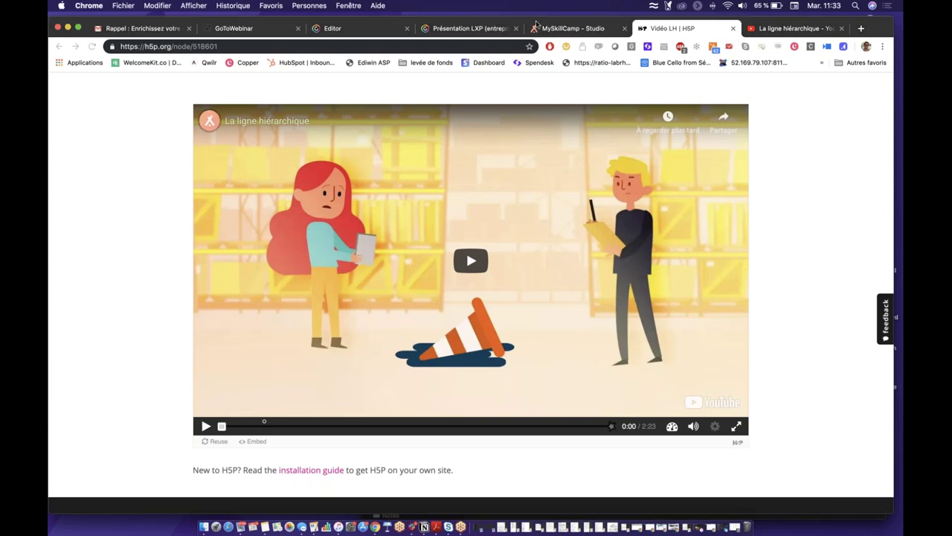
Step: Switch to MySkillCamp Studio and create a new module titled Webinar
{"action": "left_click", "coordinate": [573, 28]}
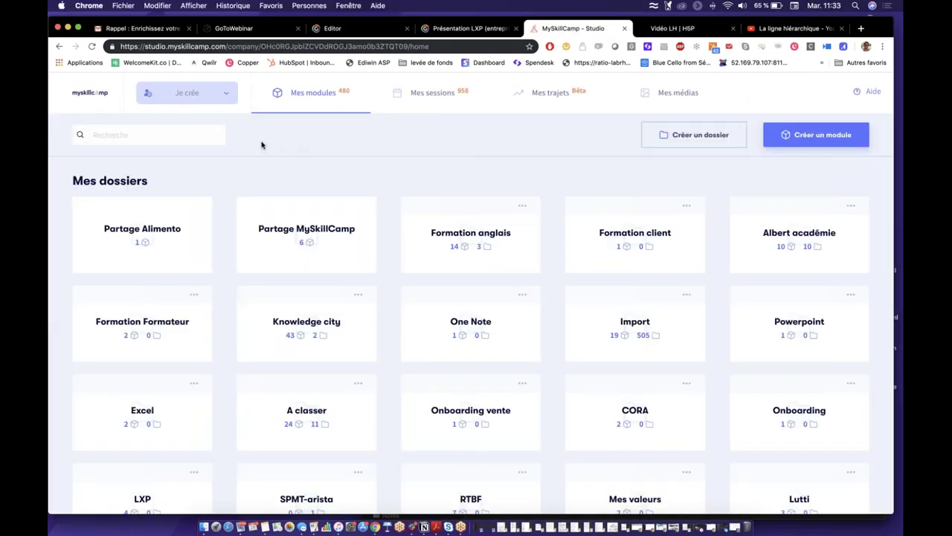
{"action": "left_click", "coordinate": [801, 145]}
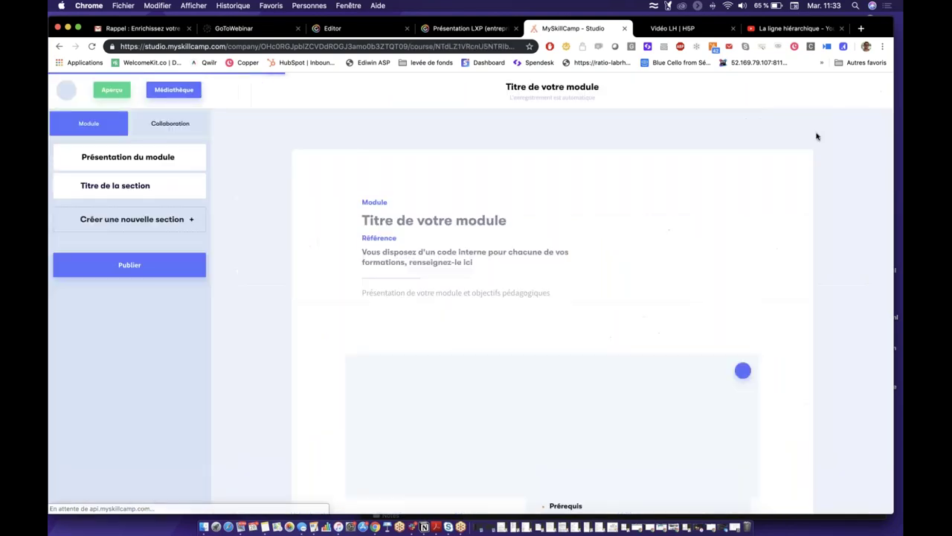
{"action": "left_click", "coordinate": [442, 221]}
{"action": "type", "text": "Webinar"}
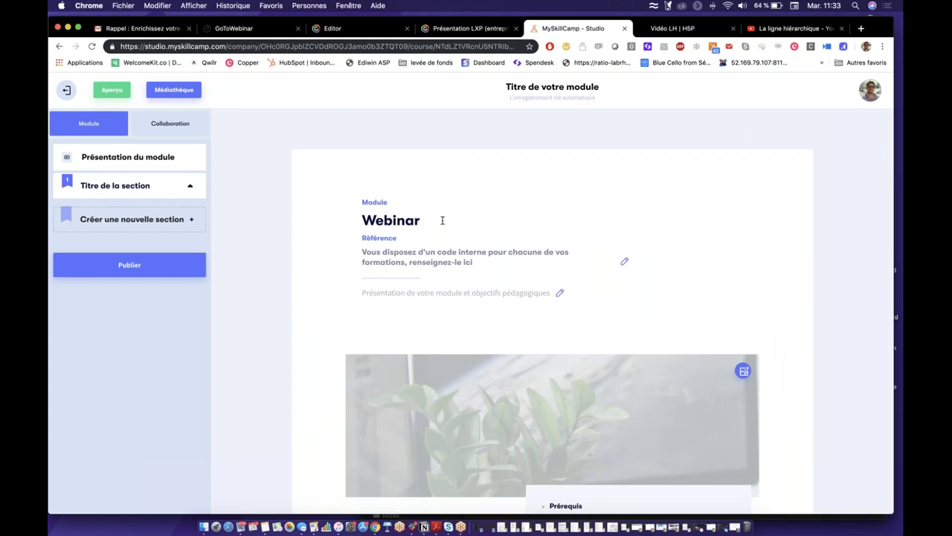
Step: Set the module's cover image to the autumn leaves photo from the image bank's New This Week collection
{"action": "scroll", "coordinate": [478, 240], "scroll_direction": "down", "scroll_amount": 3}
{"action": "scroll", "coordinate": [579, 263], "scroll_direction": "down", "scroll_amount": 3}
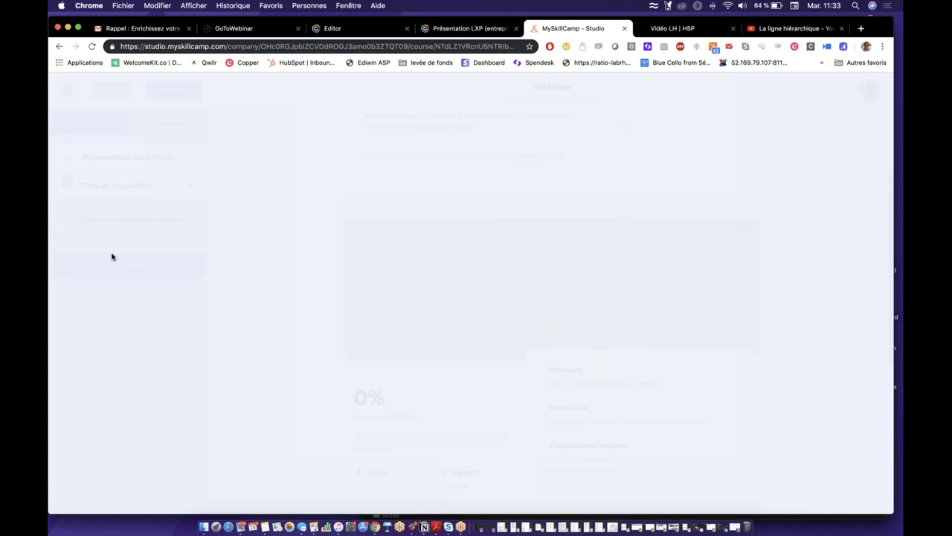
{"action": "left_click", "coordinate": [124, 382]}
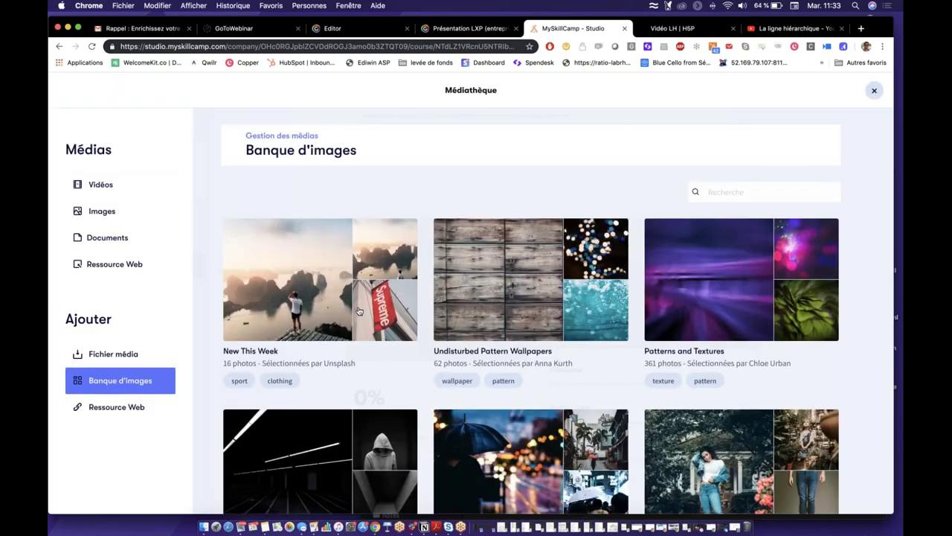
{"action": "left_click", "coordinate": [359, 311]}
{"action": "scroll", "coordinate": [575, 408], "scroll_direction": "down", "scroll_amount": 5}
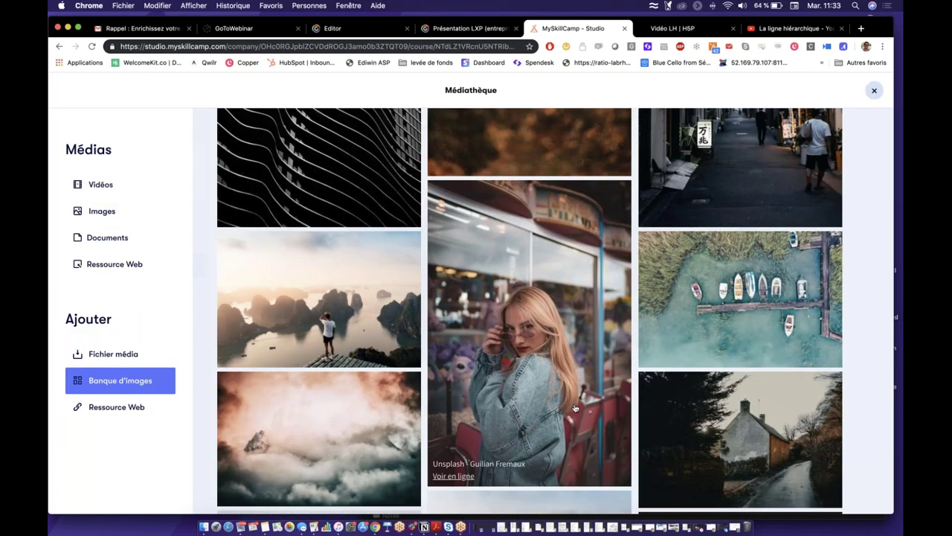
{"action": "left_click", "coordinate": [575, 290]}
Step: Set the module's training type to Blended Learning
{"action": "scroll", "coordinate": [536, 316], "scroll_direction": "down", "scroll_amount": 3}
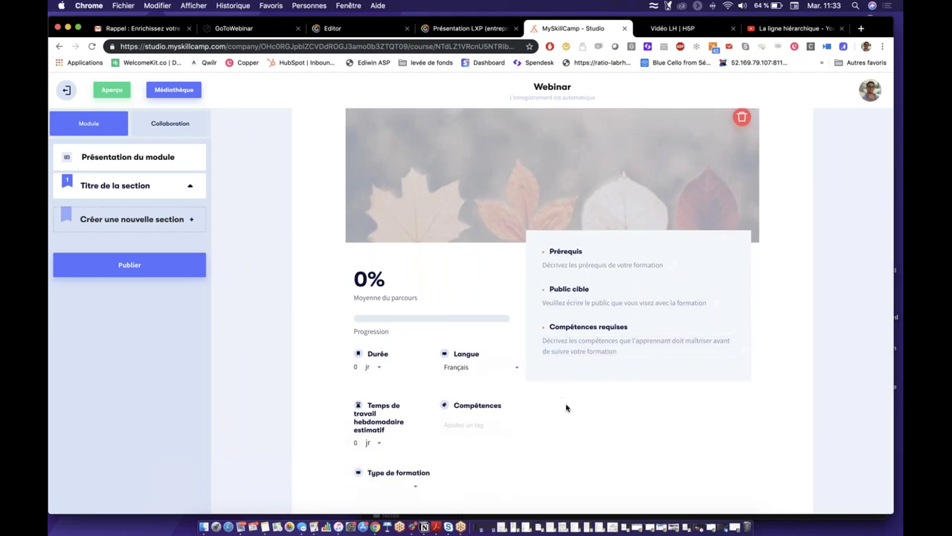
{"action": "scroll", "coordinate": [519, 429], "scroll_direction": "down", "scroll_amount": 2}
{"action": "left_click", "coordinate": [392, 405]}
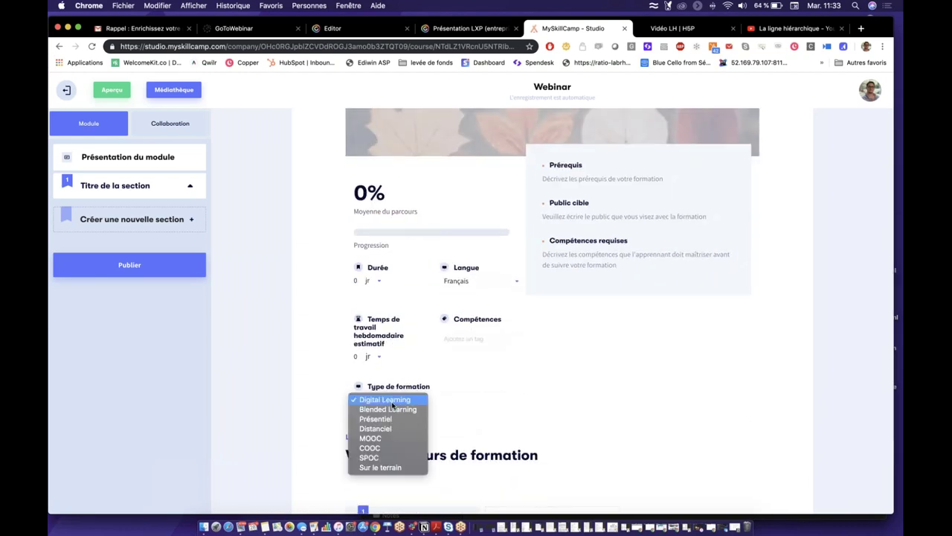
{"action": "left_click", "coordinate": [396, 411]}
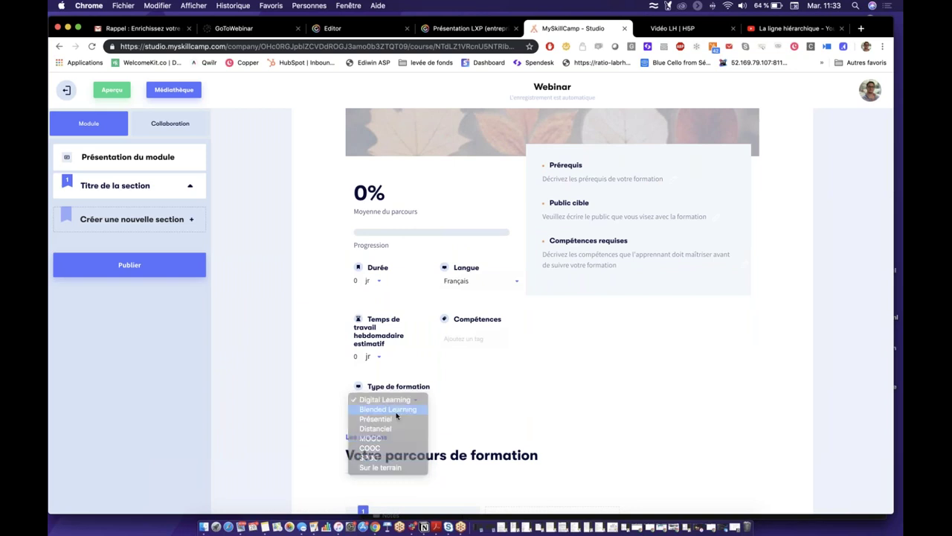
Step: Title the module's first section "H5P découverte de l'outil"
{"action": "scroll", "coordinate": [305, 341], "scroll_direction": "up", "scroll_amount": 4}
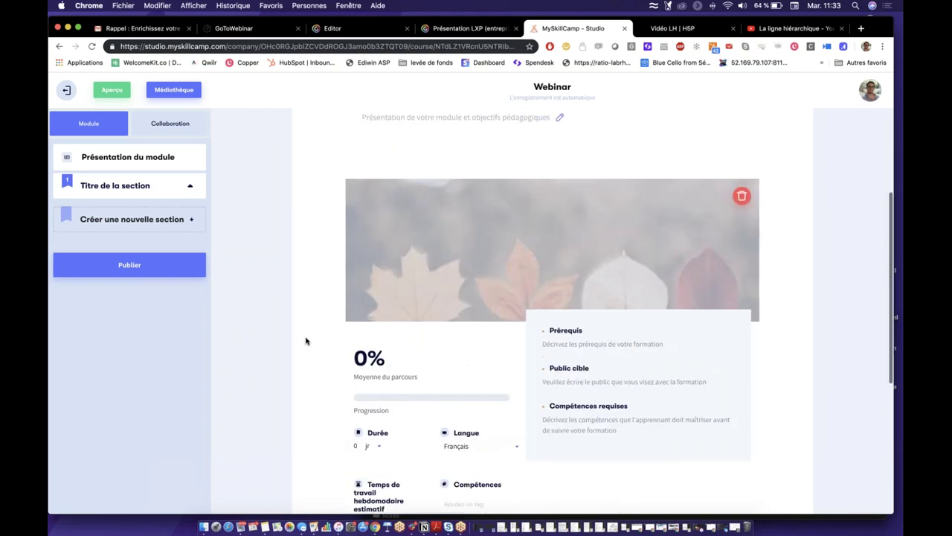
{"action": "scroll", "coordinate": [301, 335], "scroll_direction": "up", "scroll_amount": 4}
{"action": "left_click", "coordinate": [132, 186]}
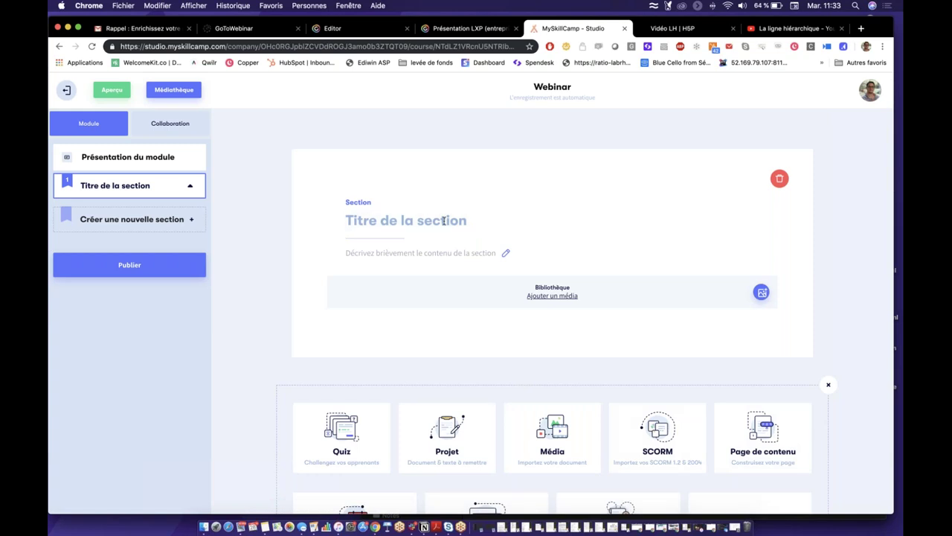
{"action": "type", "text": "H5P"}
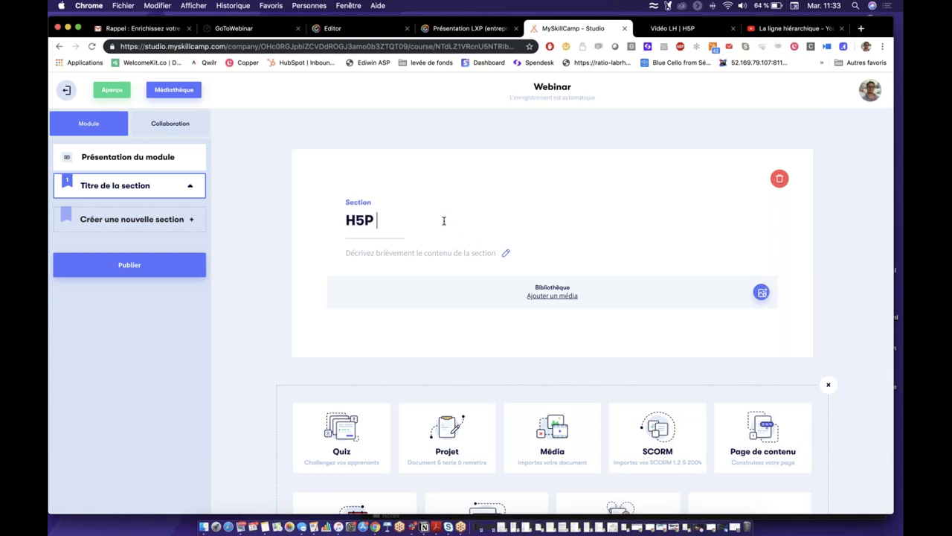
{"action": "type", "text": " découverte"}
{"action": "key", "text": "BackSpace"}
{"action": "key", "text": "BackSpace"}
{"action": "key", "text": "BackSpace"}
{"action": "key", "text": "BackSpace"}
{"action": "key", "text": "BackSpace"}
{"action": "type", "text": "verte de 'i"}
{"action": "key", "text": "BackSpace"}
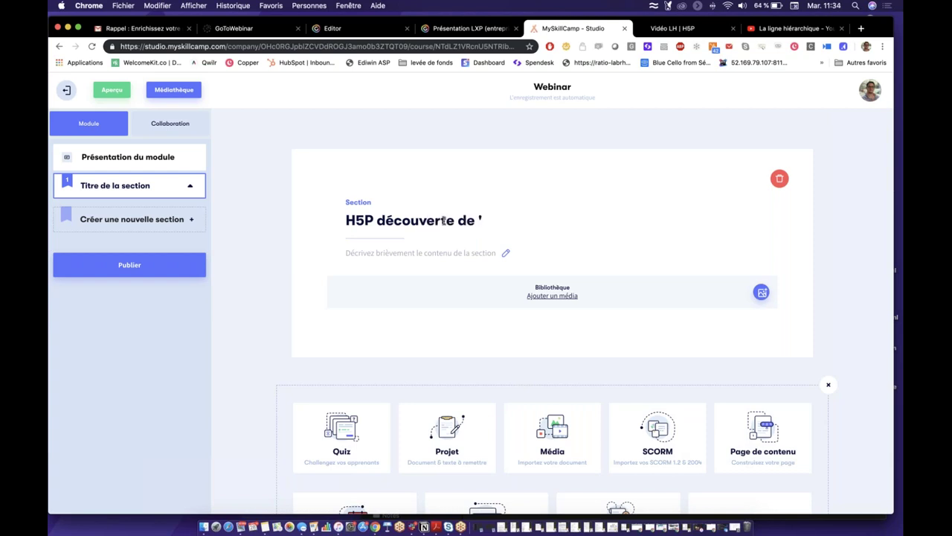
{"action": "type", "text": "l'outil"}
Step: Add a media activity to the H5P section as a web resource, using the copied Vidéo LH embed code
{"action": "scroll", "coordinate": [596, 311], "scroll_direction": "down", "scroll_amount": 3}
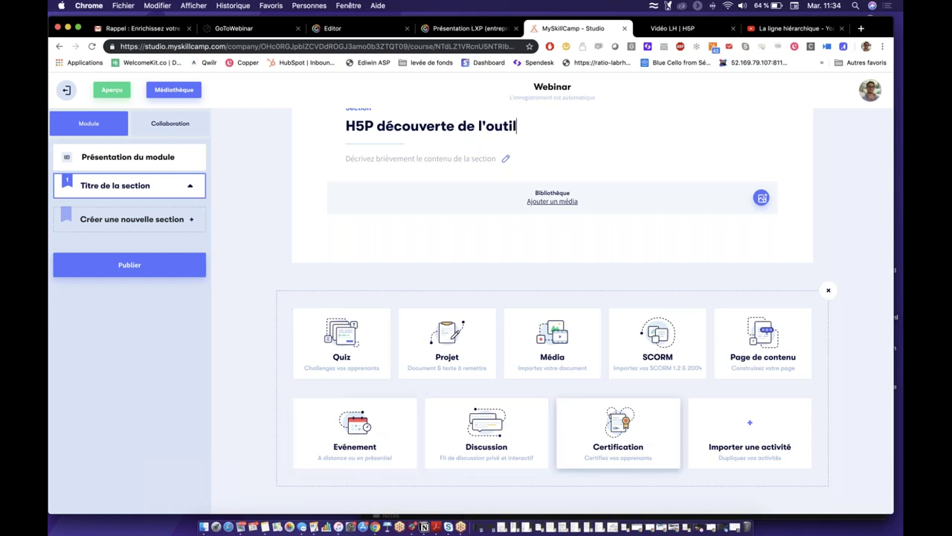
{"action": "left_click", "coordinate": [565, 361]}
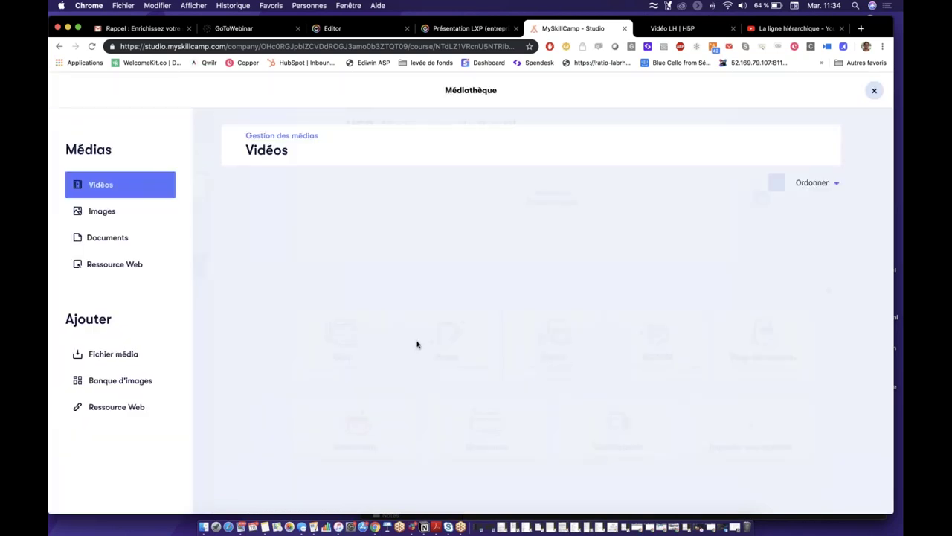
{"action": "left_click", "coordinate": [127, 406]}
{"action": "left_click", "coordinate": [528, 295]}
{"action": "key", "text": "cmd+v"}
{"action": "scroll", "coordinate": [744, 357], "scroll_direction": "down", "scroll_amount": 3}
{"action": "left_click", "coordinate": [759, 478]}
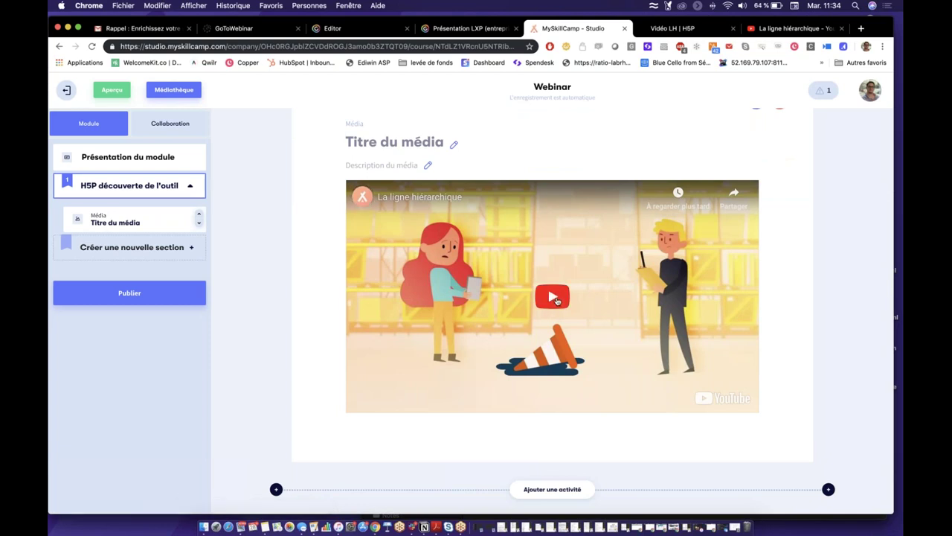
Step: Test the embedded video by playing it to its hotspot and answering "Est-ce que cet outil est sympa ?" with False and True
{"action": "left_click", "coordinate": [555, 300]}
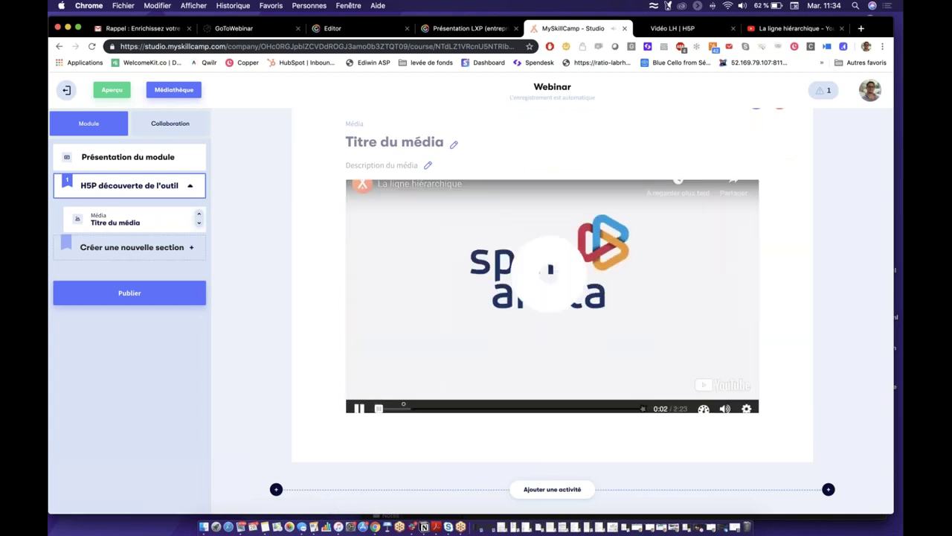
{"action": "left_click", "coordinate": [398, 408]}
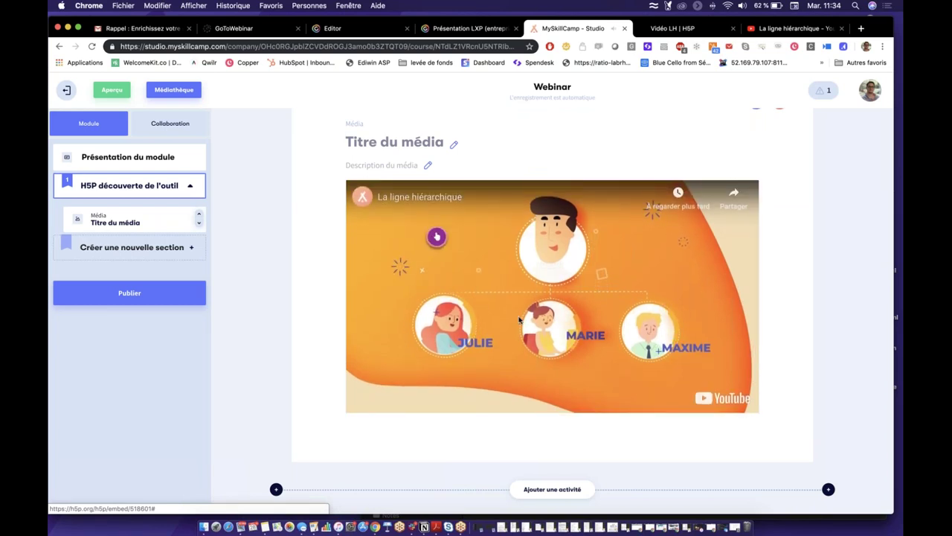
{"action": "left_click", "coordinate": [437, 239]}
{"action": "key", "text": "Right"}
{"action": "left_click", "coordinate": [476, 260]}
{"action": "key", "text": "Right"}
{"action": "key", "text": "Tab"}
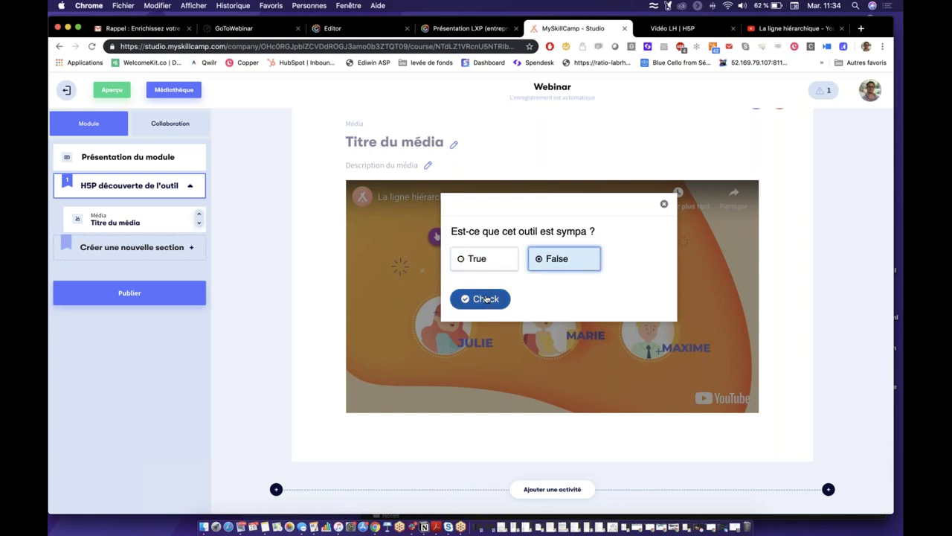
{"action": "key", "text": "Return"}
{"action": "key", "text": "Tab"}
{"action": "key", "text": "Return"}
{"action": "left_click", "coordinate": [493, 272]}
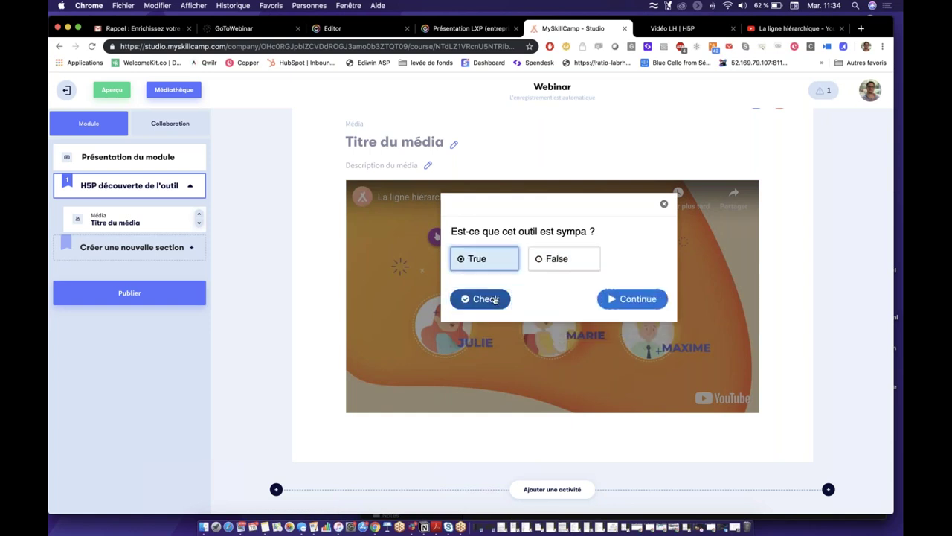
{"action": "left_click", "coordinate": [480, 299]}
{"action": "key", "text": "Return"}
{"action": "left_click", "coordinate": [424, 383]}
Step: Title the embedded video's media activity "H5P"
{"action": "scroll", "coordinate": [318, 213], "scroll_direction": "up", "scroll_amount": 3}
{"action": "left_click", "coordinate": [399, 238]}
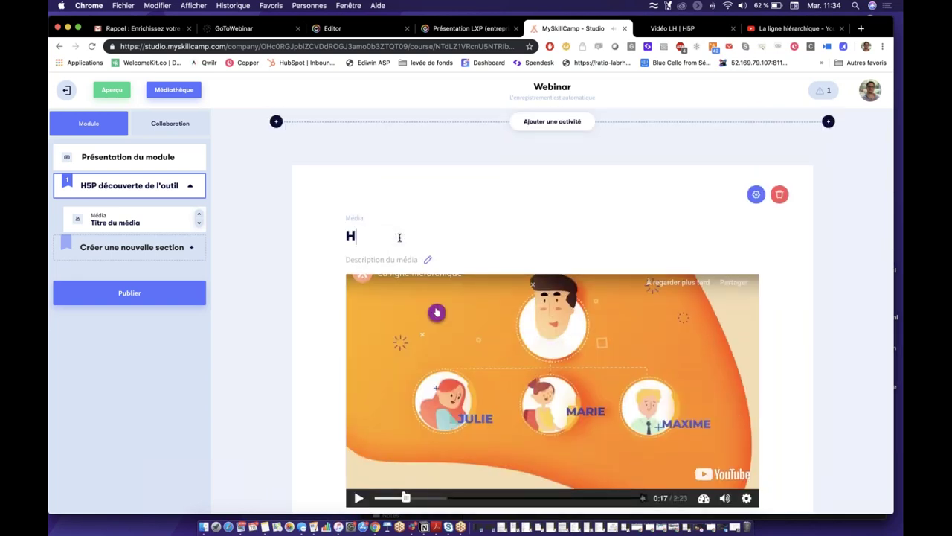
{"action": "left_click", "coordinate": [291, 245]}
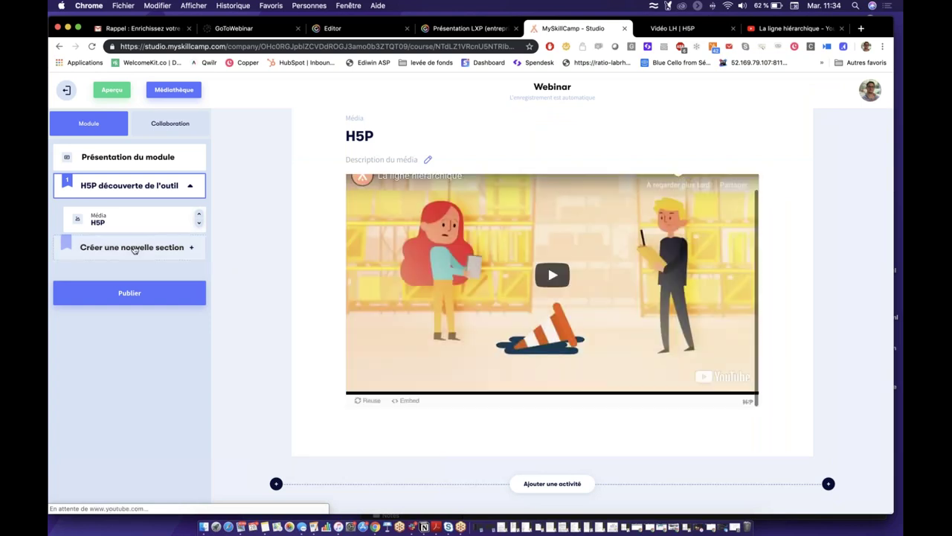
Step: Create a second section titled "Génially: découverte de l'outil" and open its choice of activities
{"action": "left_click", "coordinate": [134, 247]}
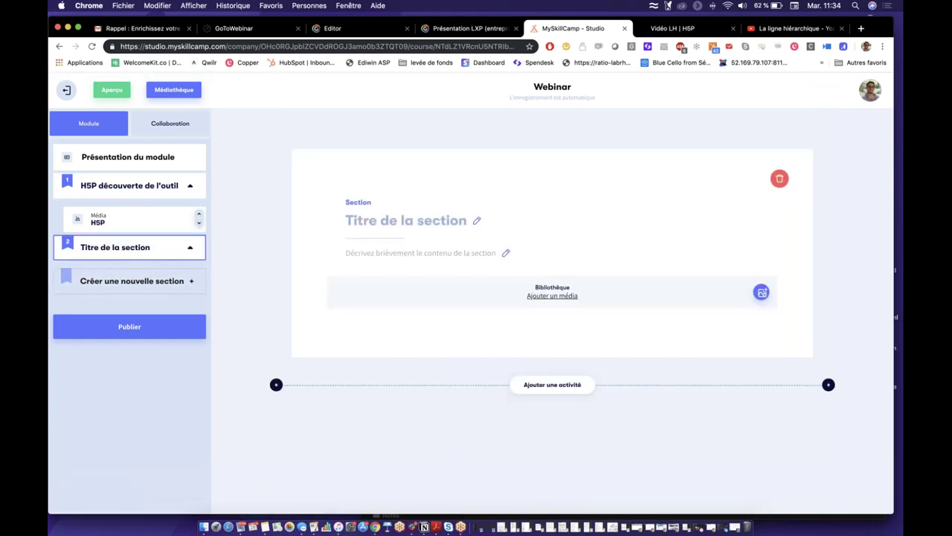
{"action": "type", "text": "Genially: découve"}
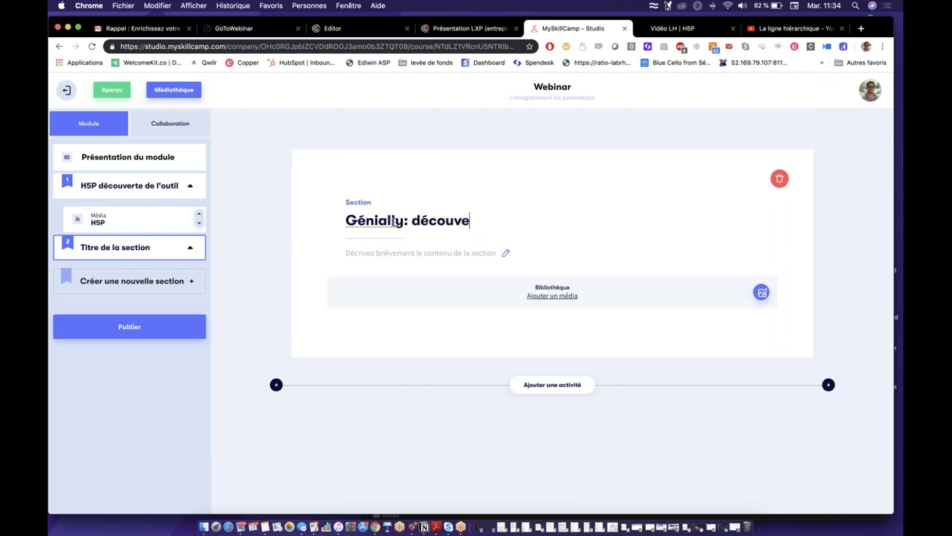
{"action": "type", "text": "énially: découverte de Im'outil"}
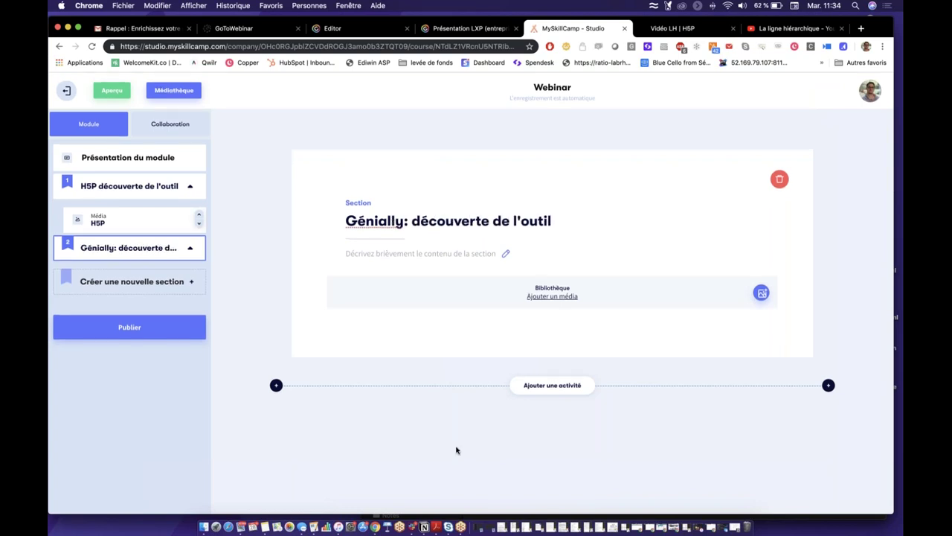
{"action": "left_click", "coordinate": [570, 384]}
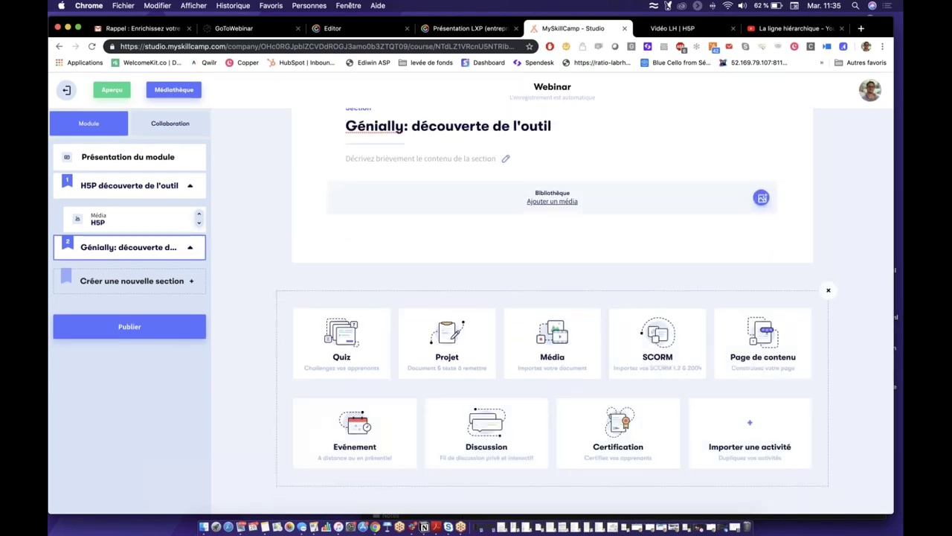
Step: Switch to H5P and get the iframe embed code of the account's "chasses aux erreurs" content
{"action": "left_click", "coordinate": [896, 43]}
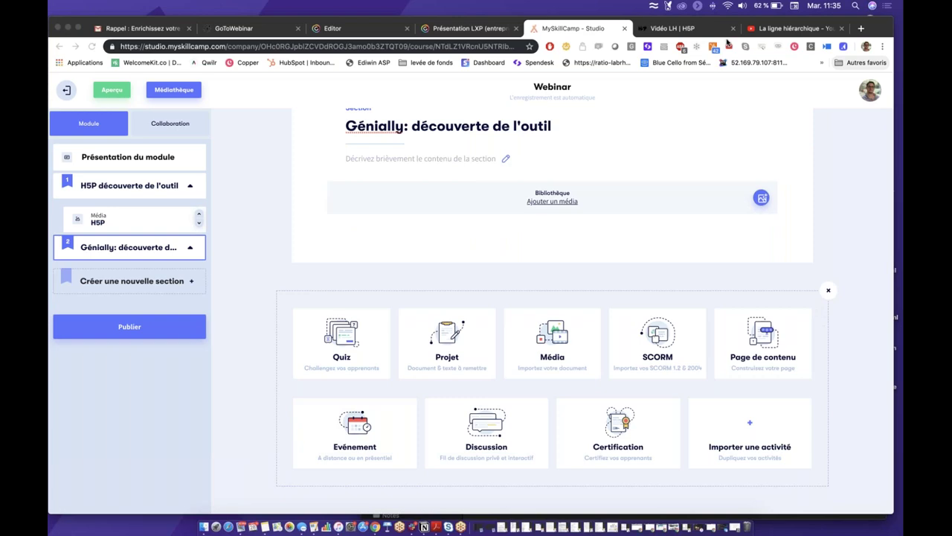
{"action": "left_click", "coordinate": [727, 37]}
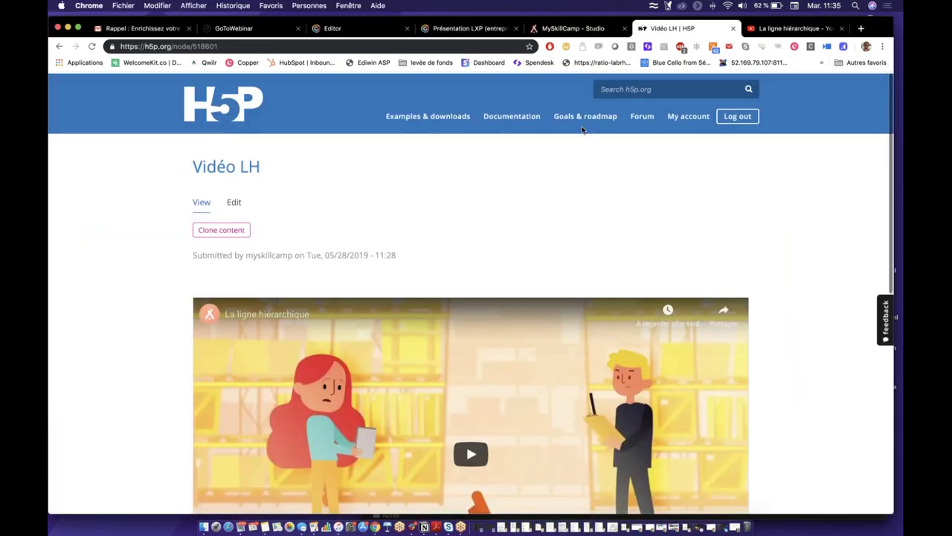
{"action": "left_click", "coordinate": [688, 114]}
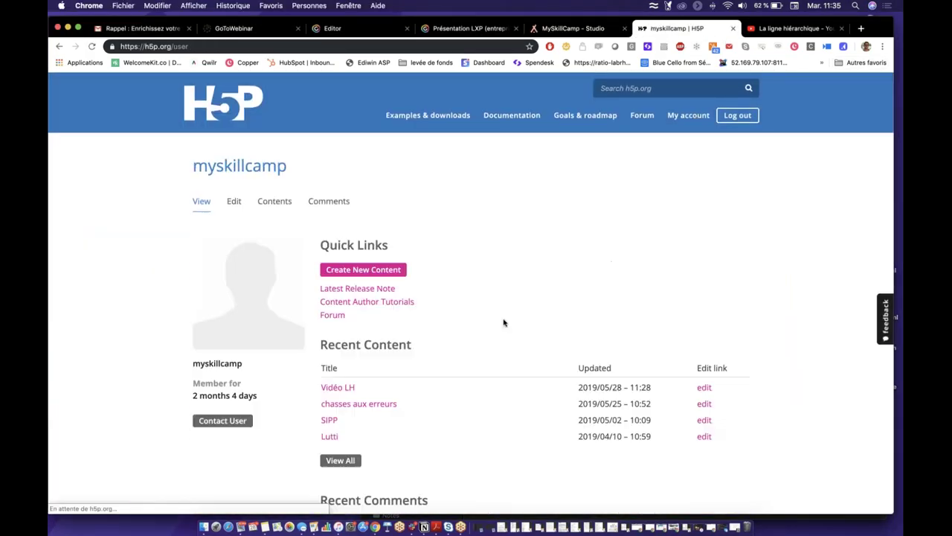
{"action": "left_click", "coordinate": [391, 403]}
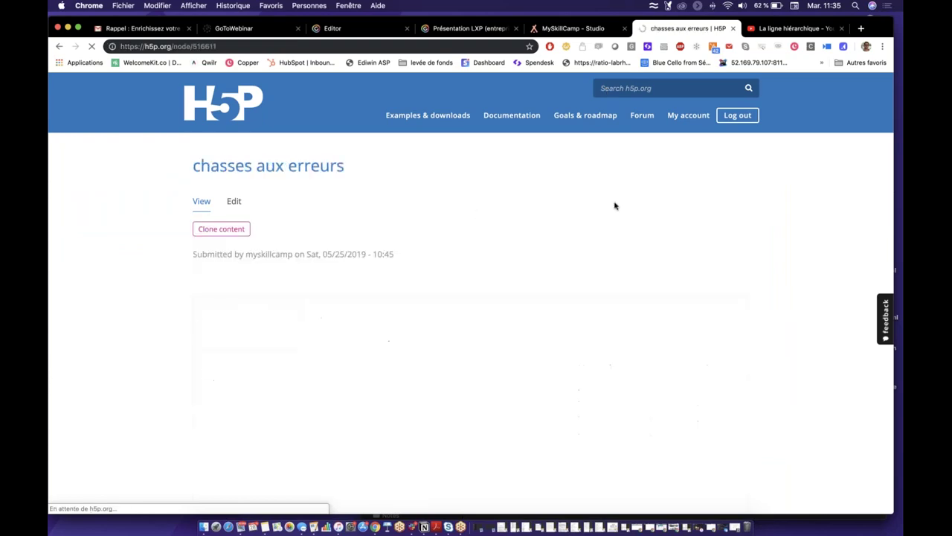
{"action": "scroll", "coordinate": [550, 174], "scroll_direction": "down", "scroll_amount": 5}
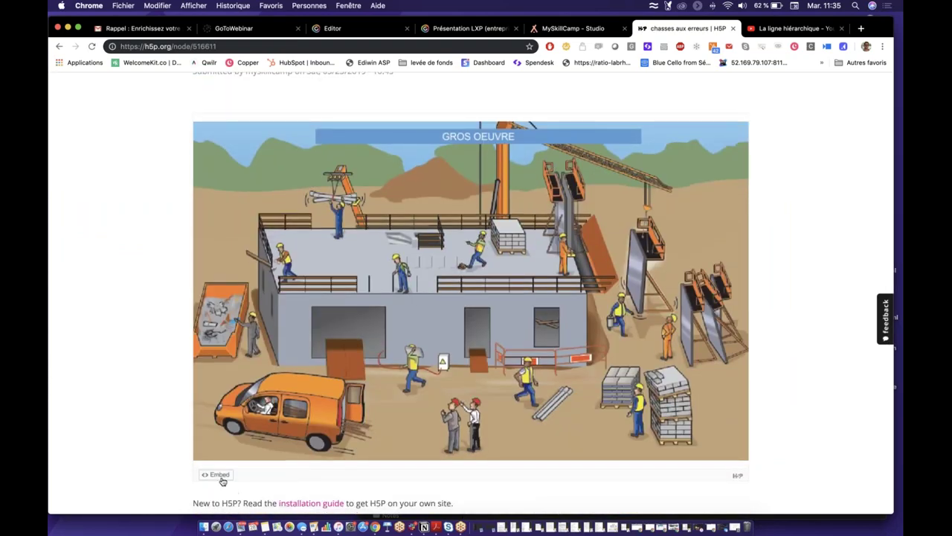
{"action": "left_click", "coordinate": [219, 475]}
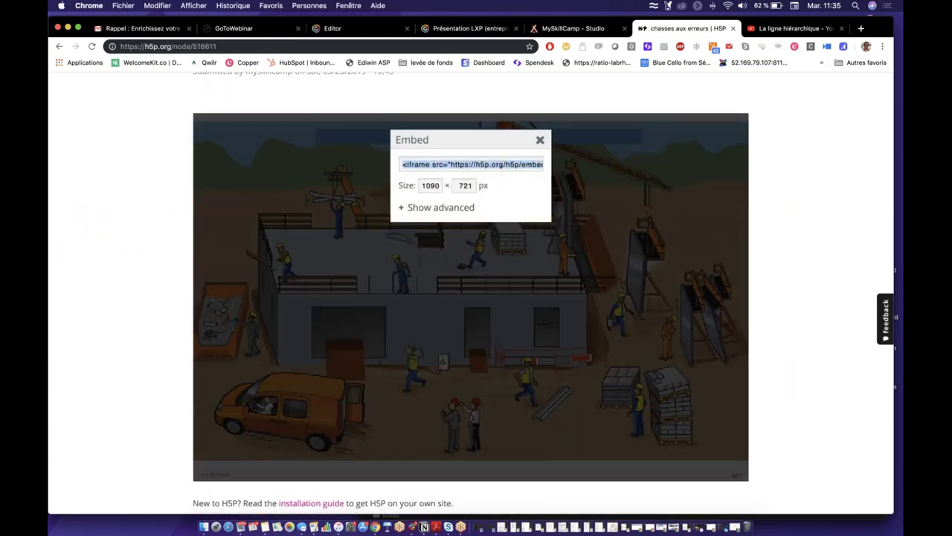
Step: In the MySkillCamp Studio H5P section, embed the copied code as a web-resource media activity titled "La chasse aux erreurs"
{"action": "left_click", "coordinate": [573, 28]}
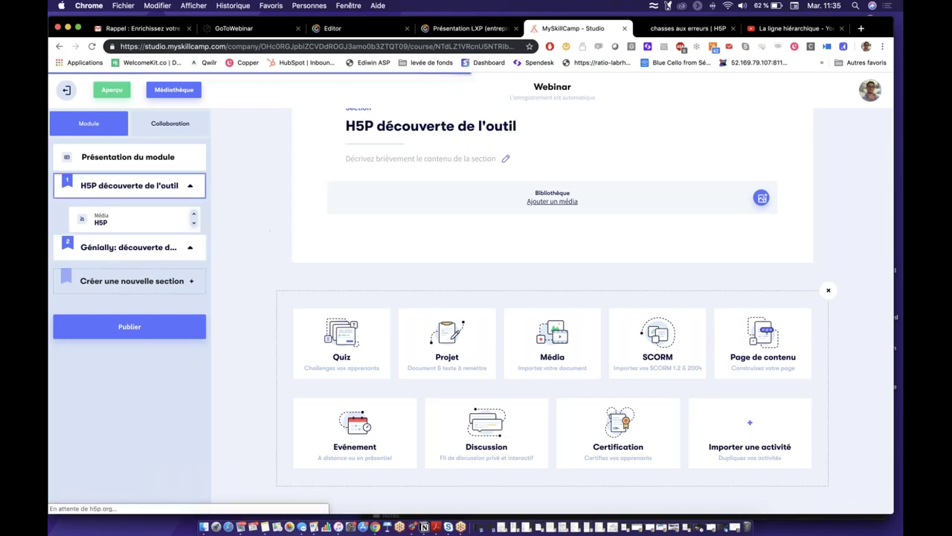
{"action": "scroll", "coordinate": [606, 429], "scroll_direction": "down", "scroll_amount": 2}
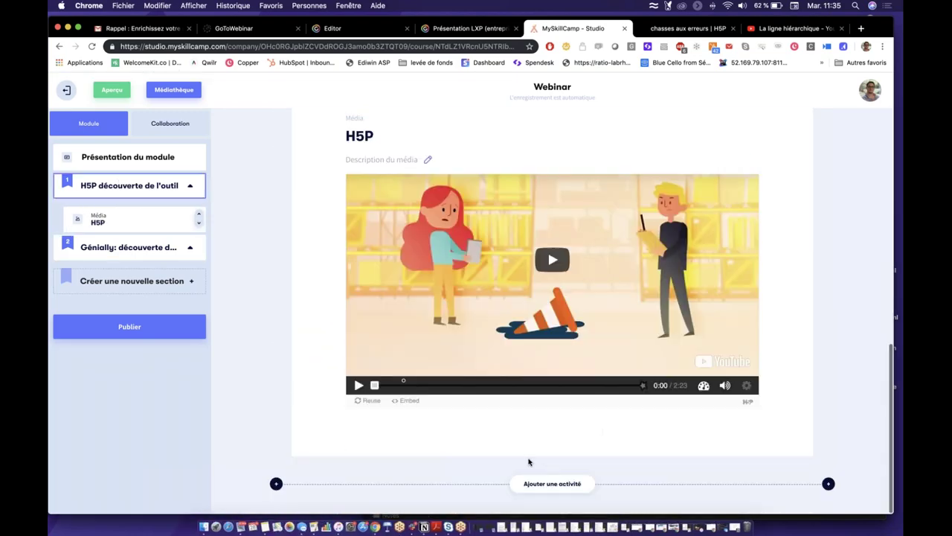
{"action": "left_click", "coordinate": [557, 483]}
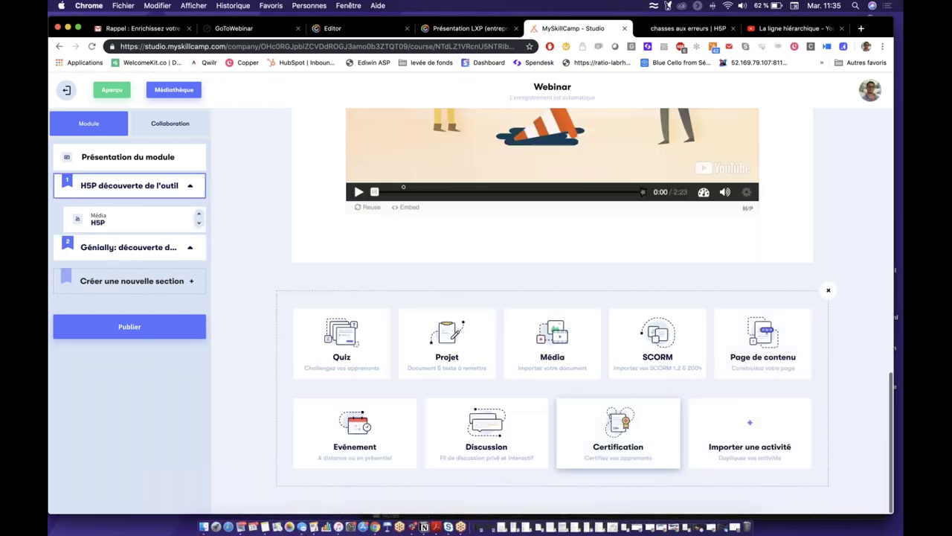
{"action": "left_click", "coordinate": [553, 341]}
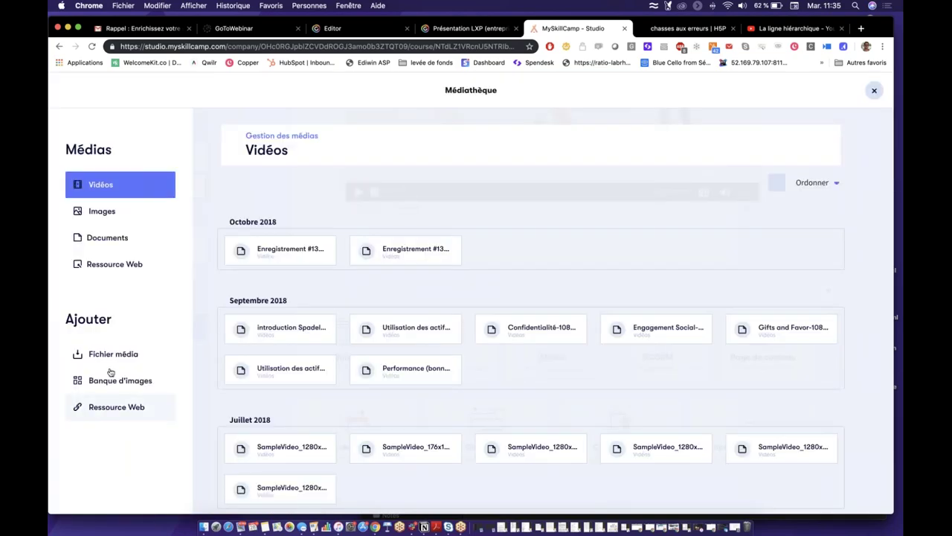
{"action": "left_click", "coordinate": [112, 406]}
{"action": "left_click", "coordinate": [427, 291]}
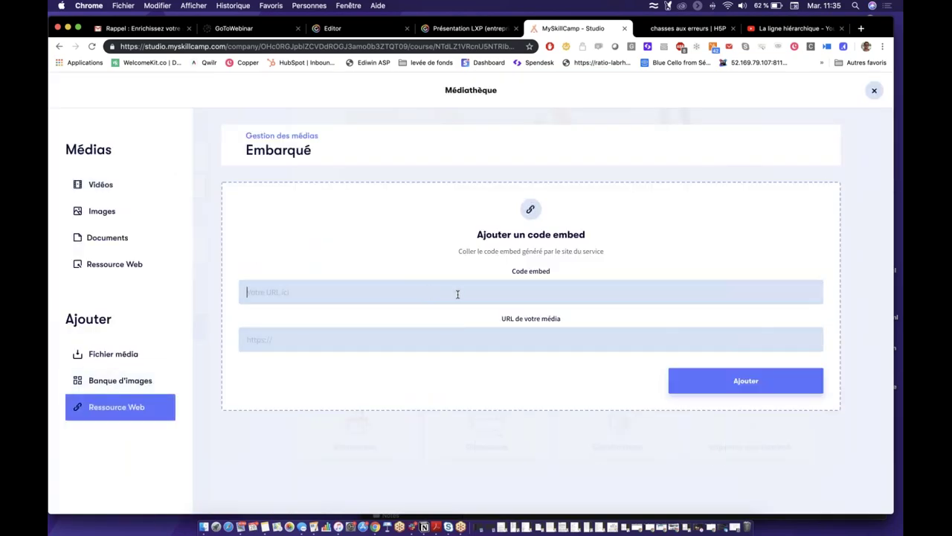
{"action": "type", "text": "<iframe src=\"https://h5p.org/h5p/embed/516611\" width=\"1090\" height=\"721\" frameborder=\"0\" allowfullscreen=\"allowfullscreen\"></iframe><script src=\"https://h5p.org/sites/all/modules/h5p/library/js/h5p-resizer.js\" charset=\"UTF-8\"></script>"}
{"action": "scroll", "coordinate": [781, 461], "scroll_direction": "down", "scroll_amount": 3}
{"action": "left_click", "coordinate": [755, 471]}
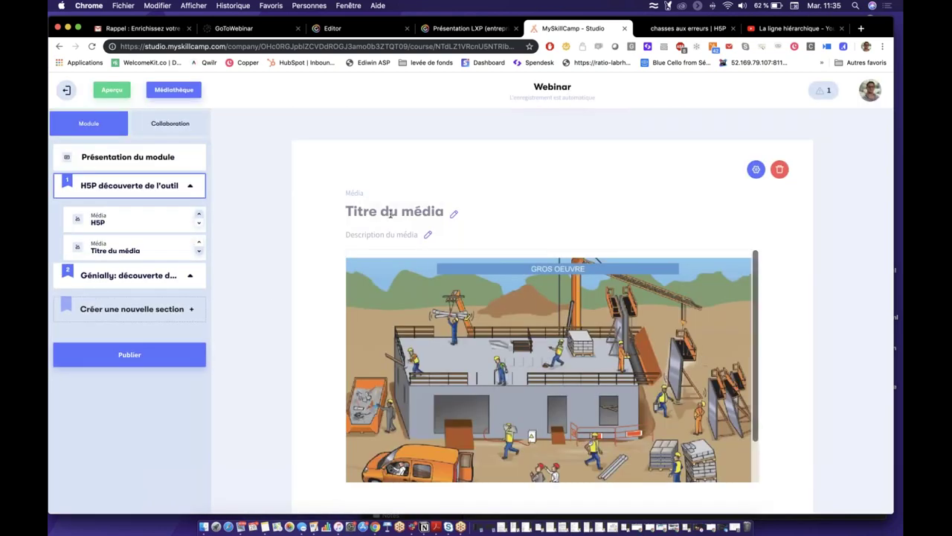
{"action": "left_click", "coordinate": [438, 208]}
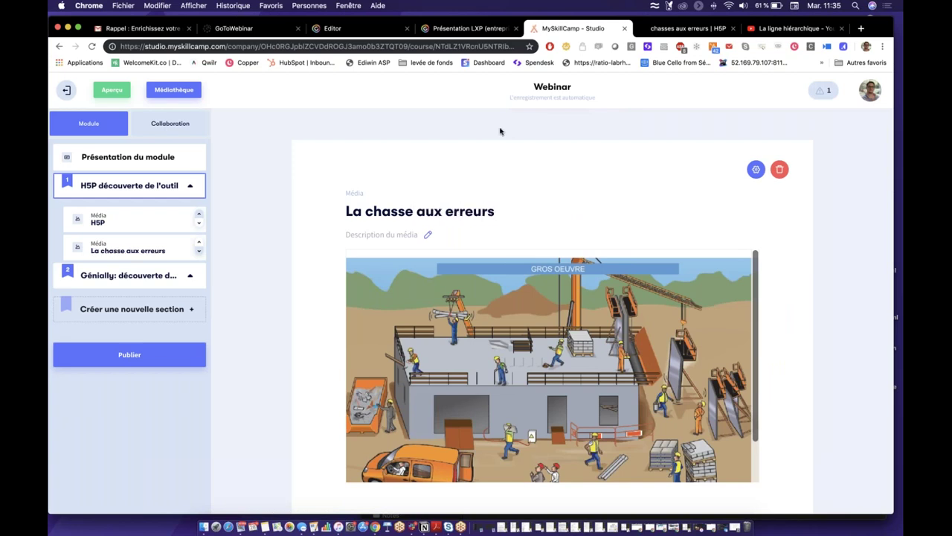
Step: Test the embedded La chasse aux erreurs activity by picking out hazards among the workers and the van on the construction site
{"action": "scroll", "coordinate": [797, 309], "scroll_direction": "down", "scroll_amount": 1}
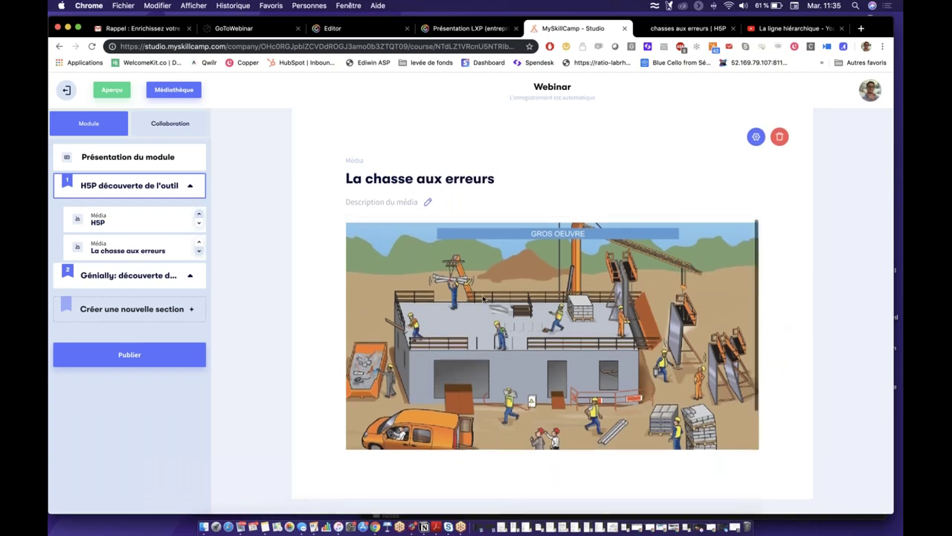
{"action": "left_click", "coordinate": [454, 276]}
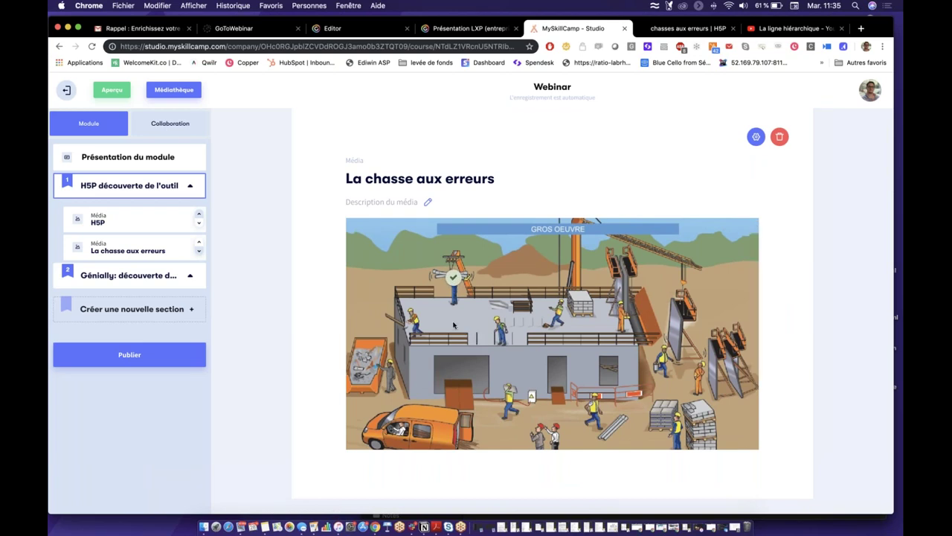
{"action": "left_click", "coordinate": [414, 319]}
{"action": "left_click", "coordinate": [390, 369]}
{"action": "left_click", "coordinate": [502, 331]}
{"action": "left_click", "coordinate": [400, 430]}
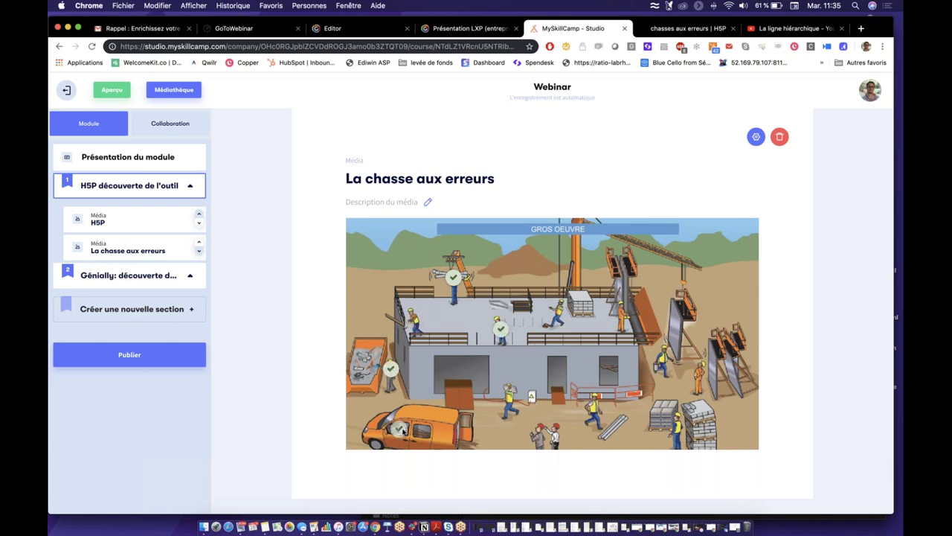
{"action": "left_click", "coordinate": [510, 389]}
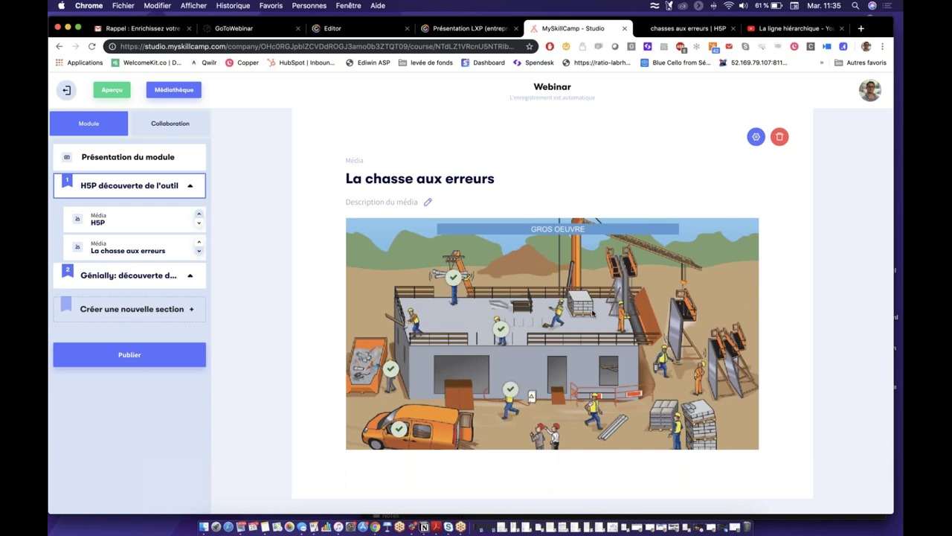
{"action": "left_click", "coordinate": [560, 307]}
{"action": "left_click", "coordinate": [664, 357]}
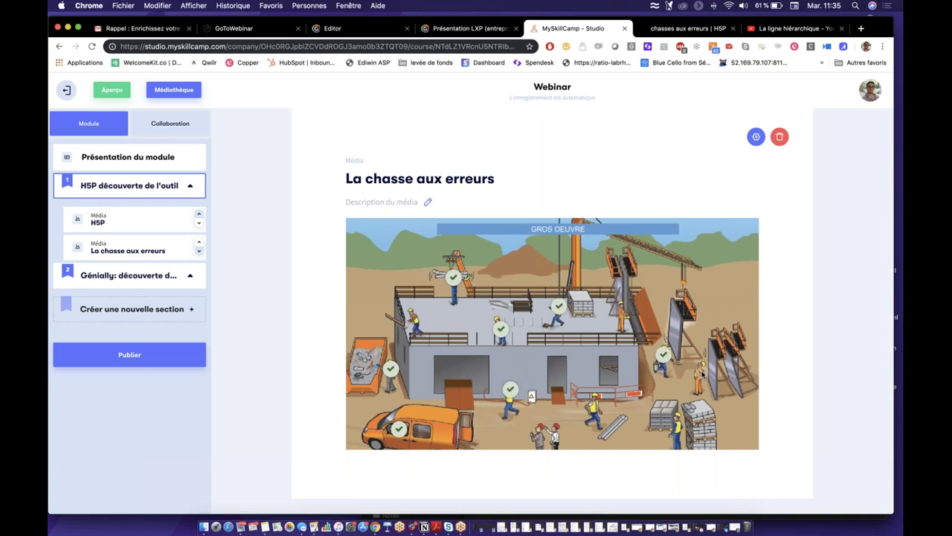
Step: Mark the hazard at the worker beside the stacked blocks and check the score below the La chasse aux erreurs image
{"action": "left_click", "coordinate": [676, 428]}
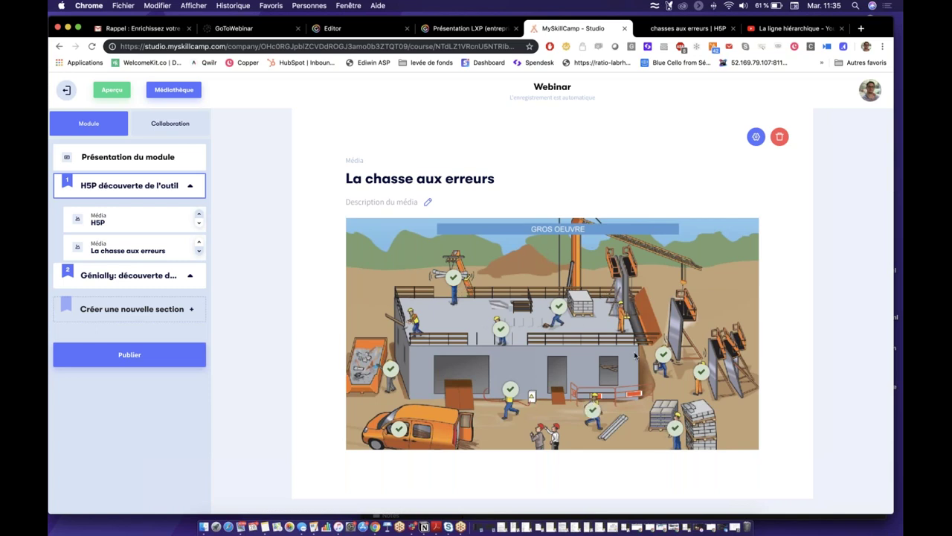
{"action": "scroll", "coordinate": [636, 356], "scroll_direction": "down", "scroll_amount": 1}
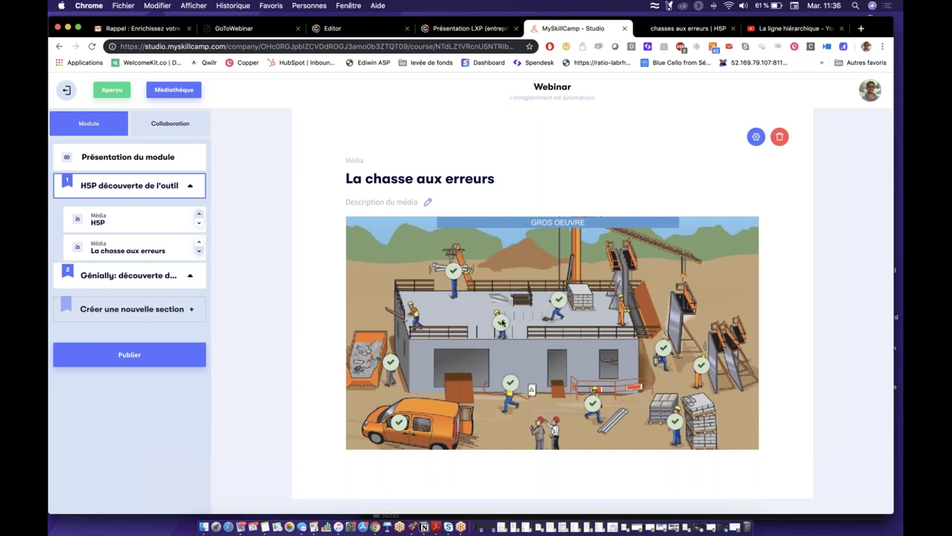
{"action": "scroll", "coordinate": [660, 374], "scroll_direction": "down", "scroll_amount": 3}
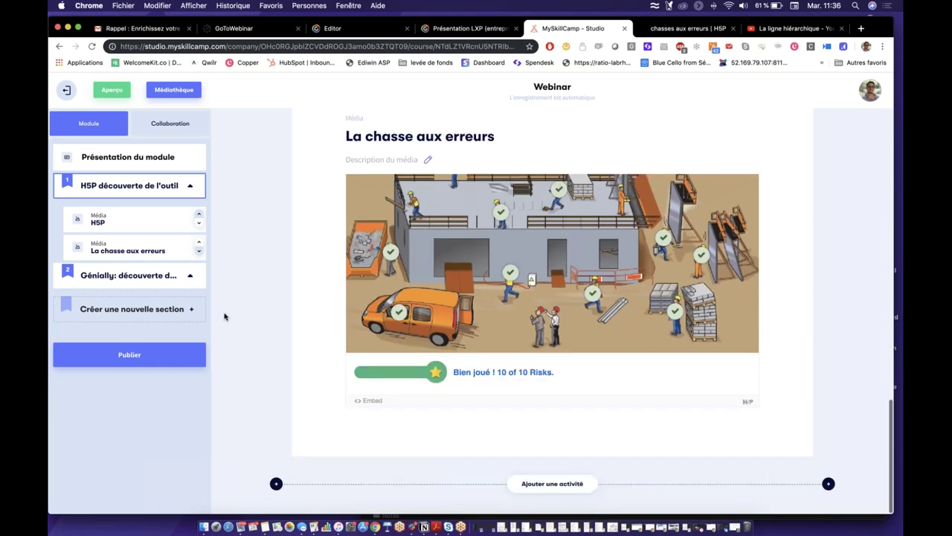
Step: Select the "Génially: découverte de l'outil" section, switch to Genially and open the SPMT-arista folder of creations
{"action": "left_click", "coordinate": [136, 281]}
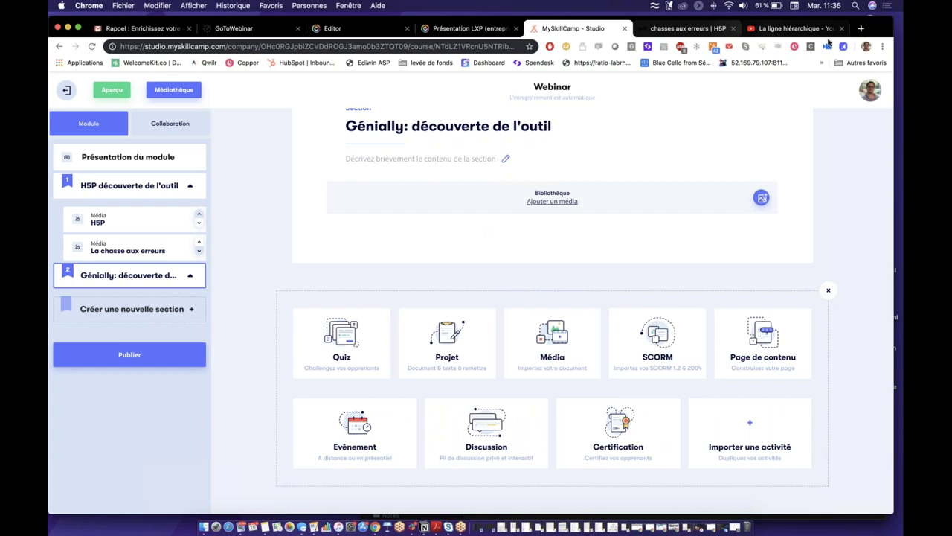
{"action": "left_click", "coordinate": [358, 29]}
{"action": "left_click", "coordinate": [70, 91]}
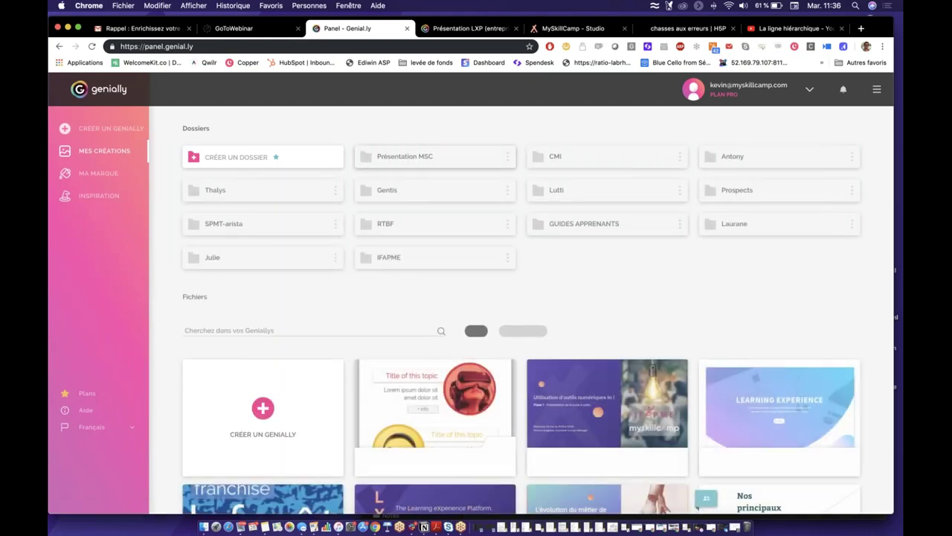
{"action": "left_click", "coordinate": [285, 232]}
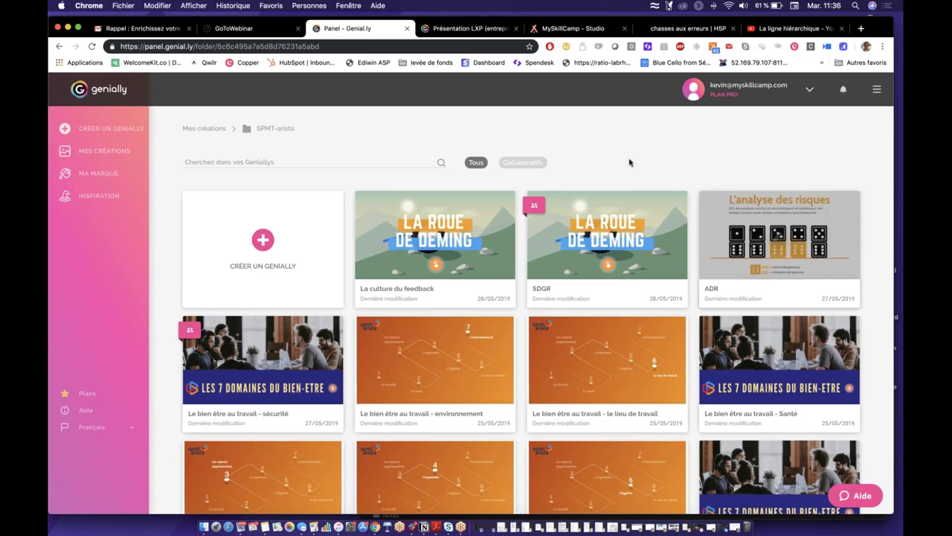
Step: Find the Législation creation in the SPMT-arista folder and open it for viewing
{"action": "scroll", "coordinate": [651, 183], "scroll_direction": "down", "scroll_amount": 3}
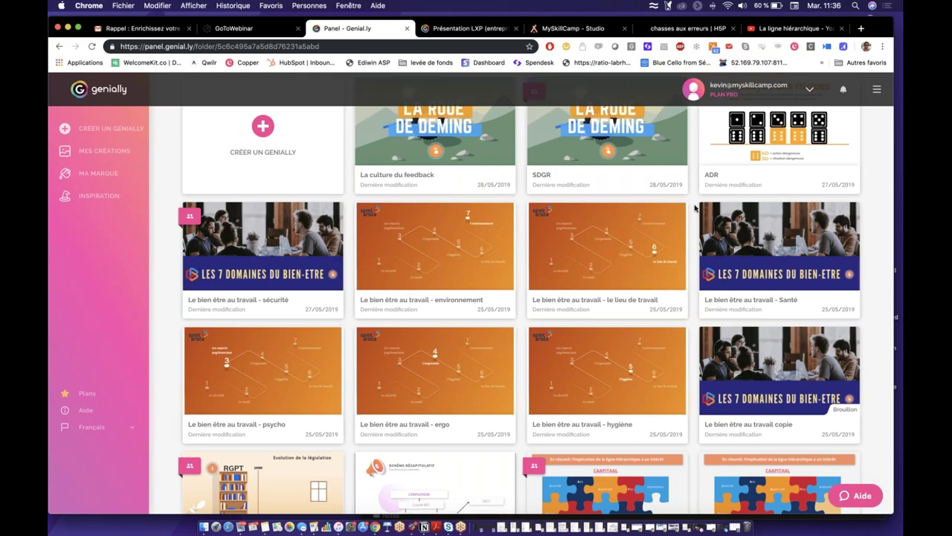
{"action": "scroll", "coordinate": [696, 209], "scroll_direction": "down", "scroll_amount": 5}
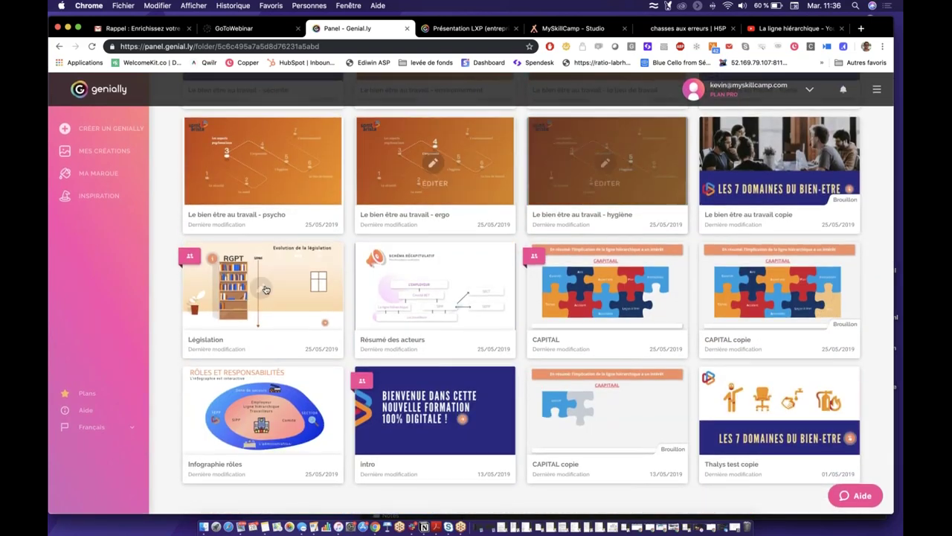
{"action": "mouse_move", "coordinate": [300, 309]}
{"action": "left_click", "coordinate": [260, 254]}
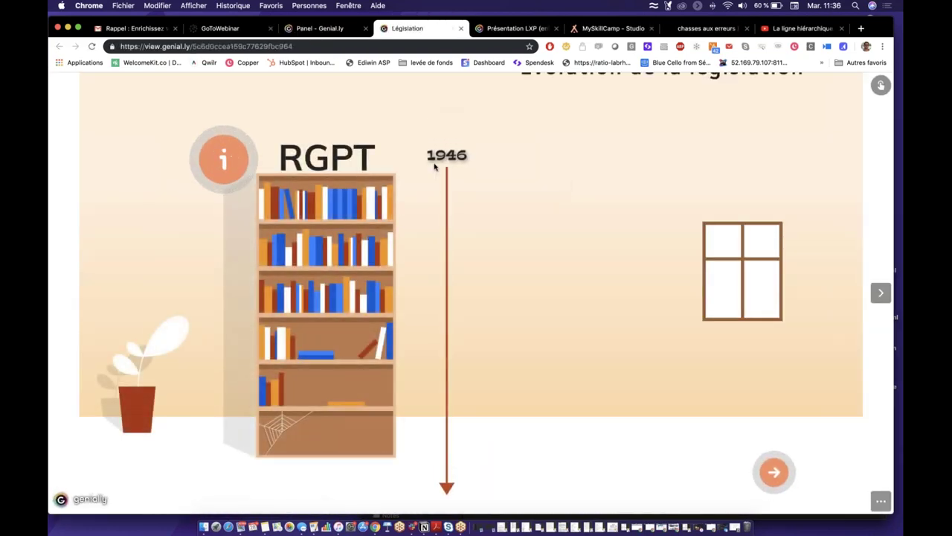
Step: Read the information notes of the RGPT and DIRECTIVE bookcases in the Législation presentation
{"action": "left_click", "coordinate": [223, 161]}
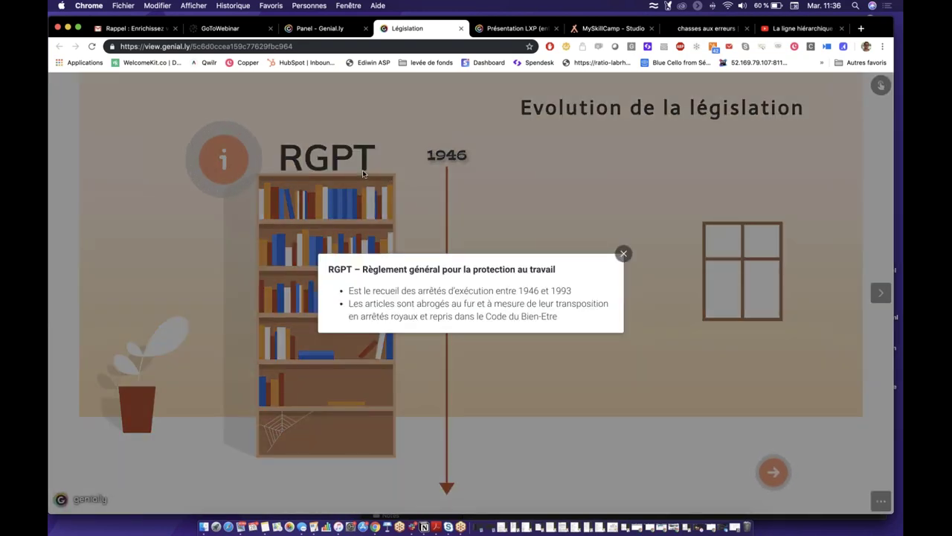
{"action": "left_click", "coordinate": [566, 357]}
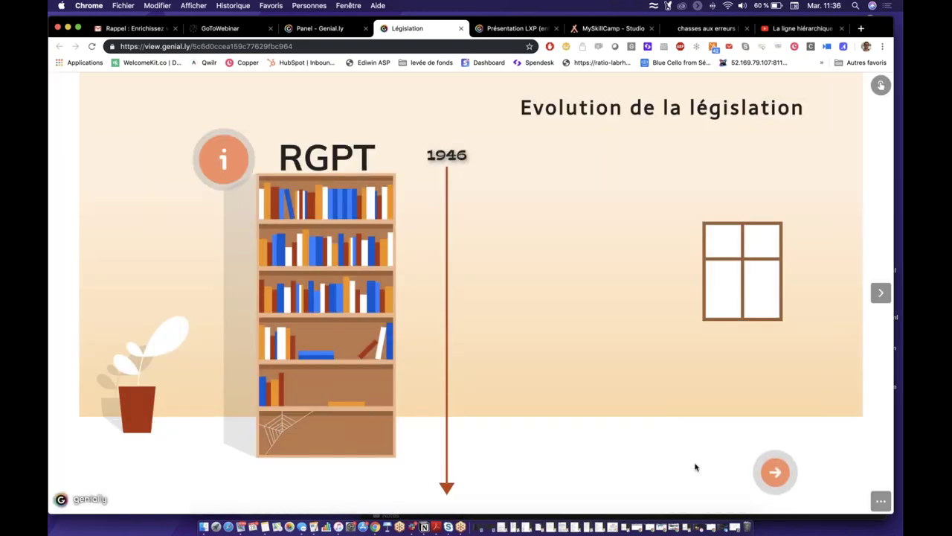
{"action": "left_click", "coordinate": [771, 473]}
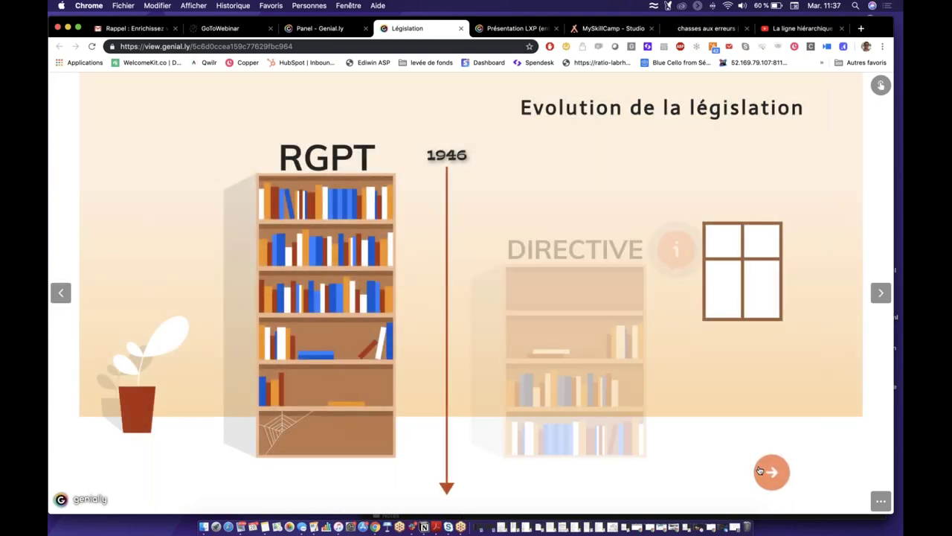
{"action": "left_click", "coordinate": [683, 257]}
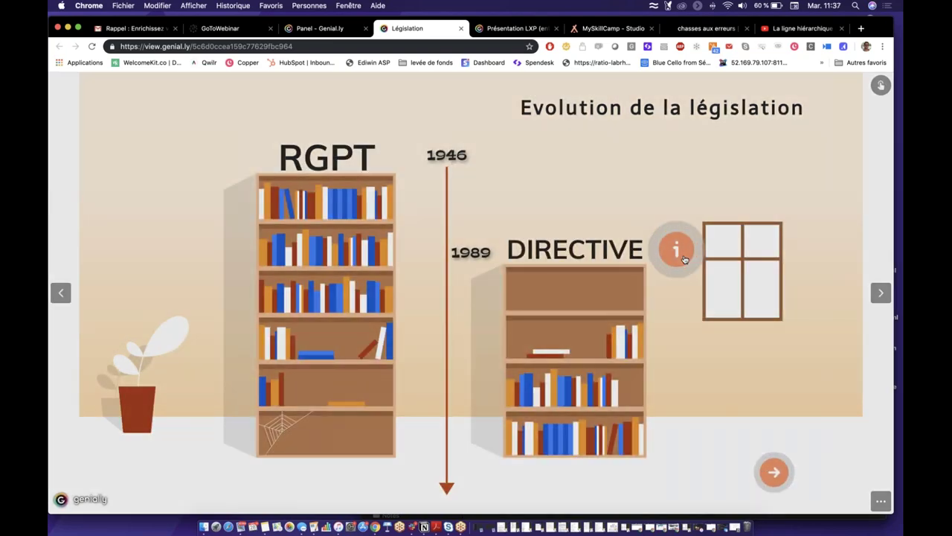
{"action": "left_click", "coordinate": [624, 235]}
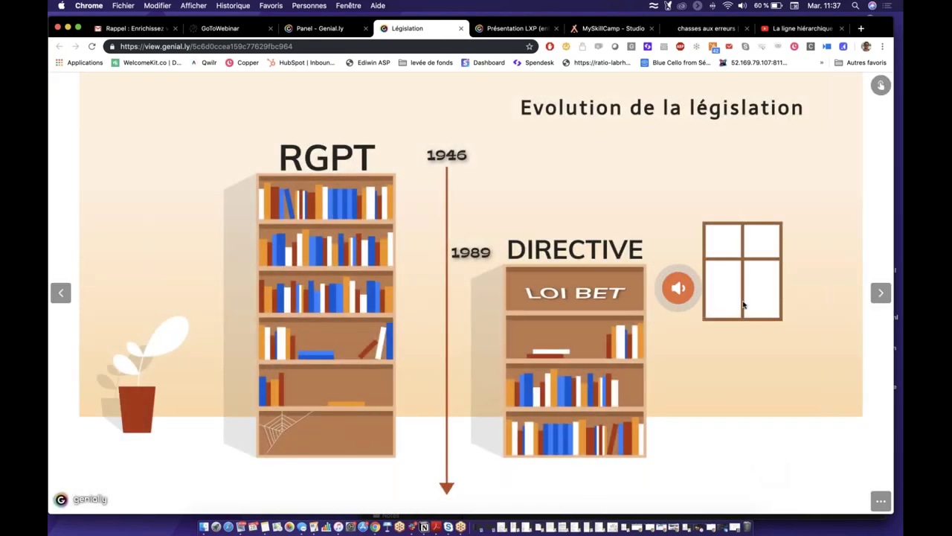
Step: Open the audio note beside the LOI BET shelf, pause the Loi Du Bien Etre recording and close the note
{"action": "left_click", "coordinate": [796, 321]}
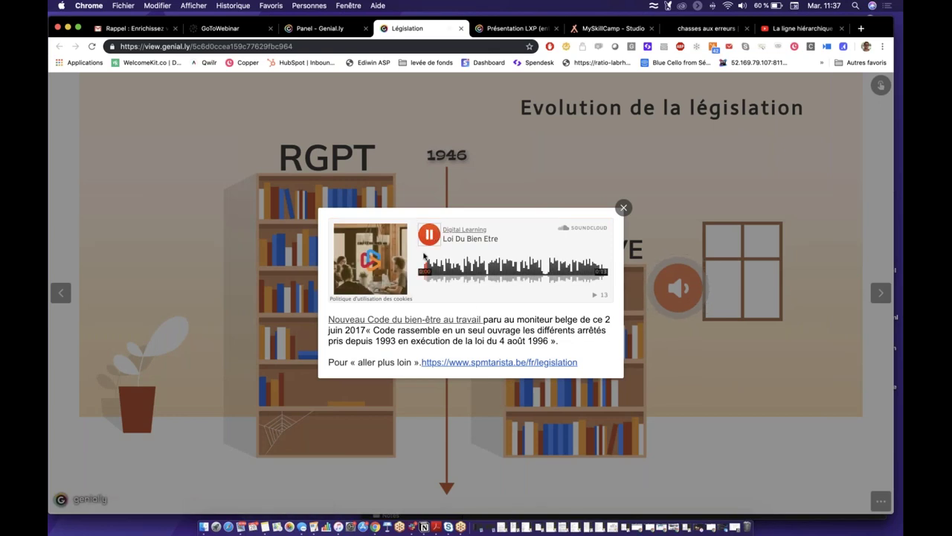
{"action": "left_click", "coordinate": [429, 237]}
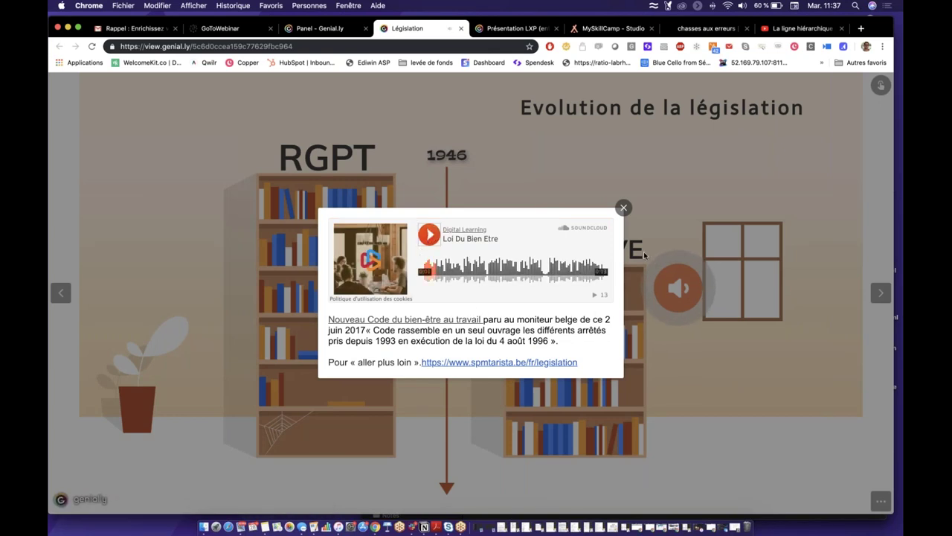
{"action": "left_click", "coordinate": [624, 208]}
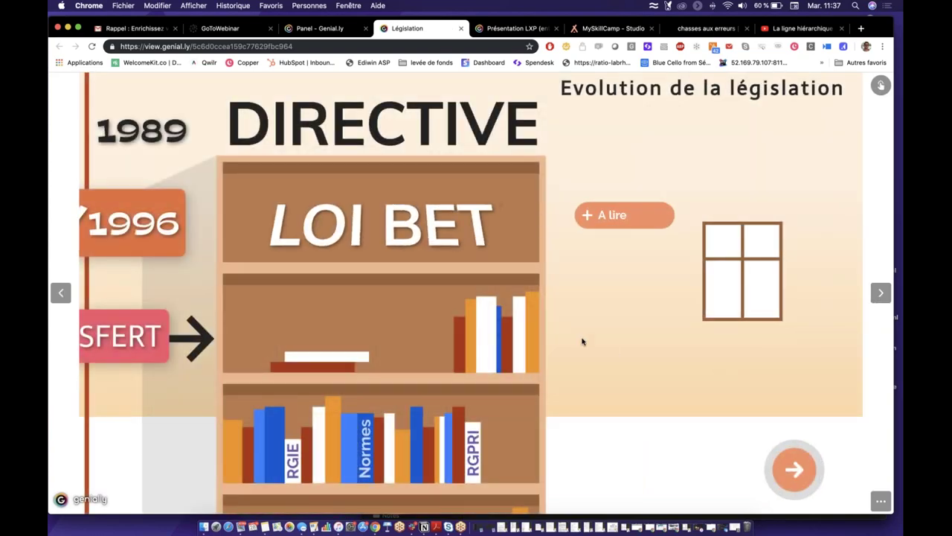
Step: Explore the A lire note and the RGIE, Normes and RGPRI books on the enlarged bookcase, and return to the previous slide
{"action": "left_click", "coordinate": [597, 215]}
{"action": "left_click", "coordinate": [800, 301]}
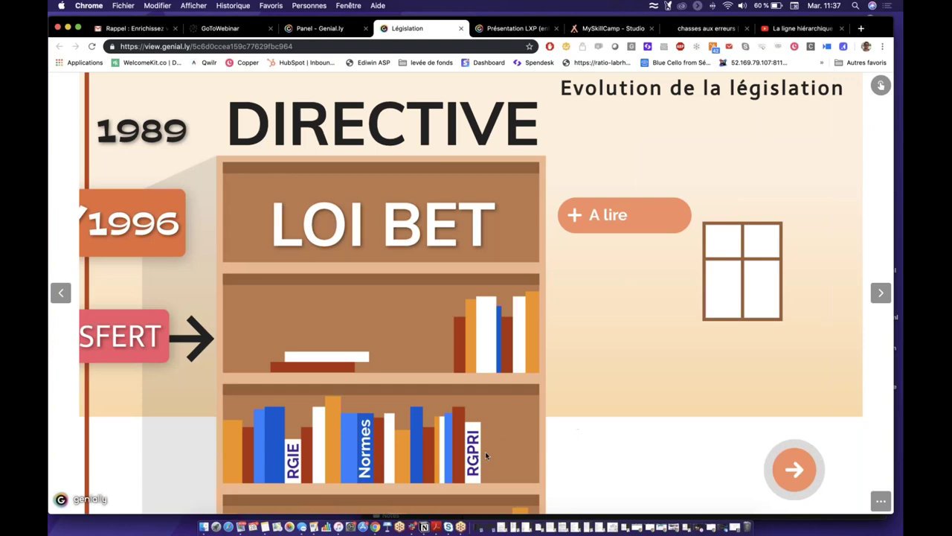
{"action": "mouse_move", "coordinate": [294, 462]}
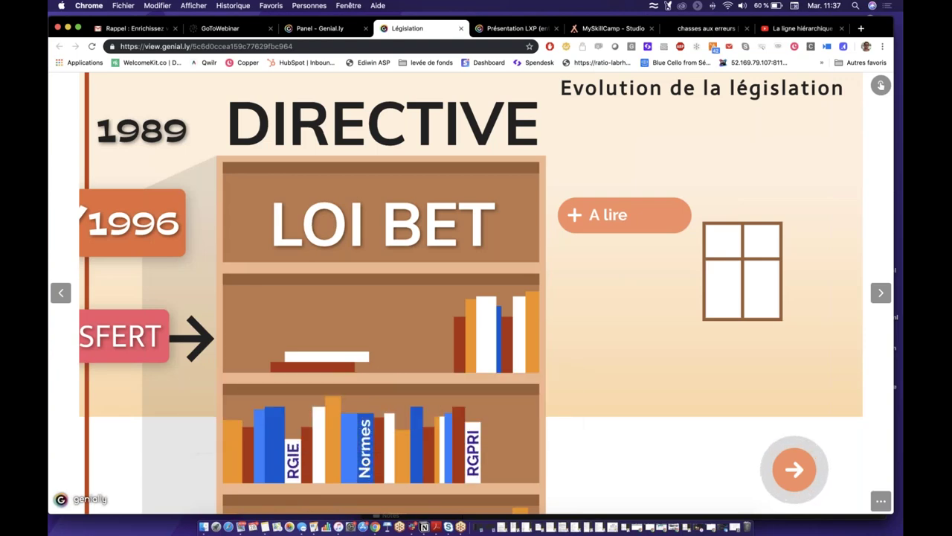
{"action": "left_click", "coordinate": [364, 446]}
{"action": "left_click", "coordinate": [473, 464]}
{"action": "mouse_move", "coordinate": [473, 462]}
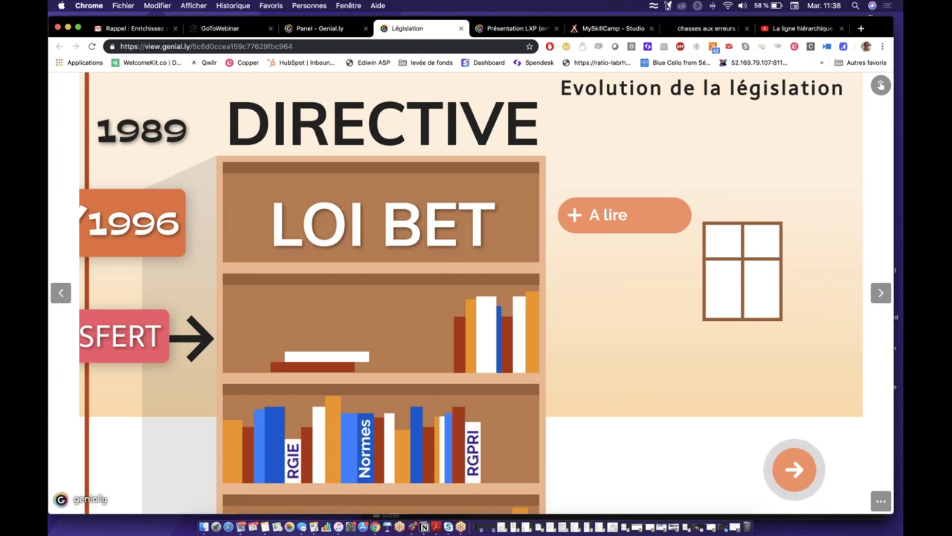
{"action": "left_click", "coordinate": [367, 460]}
{"action": "left_click", "coordinate": [297, 398]}
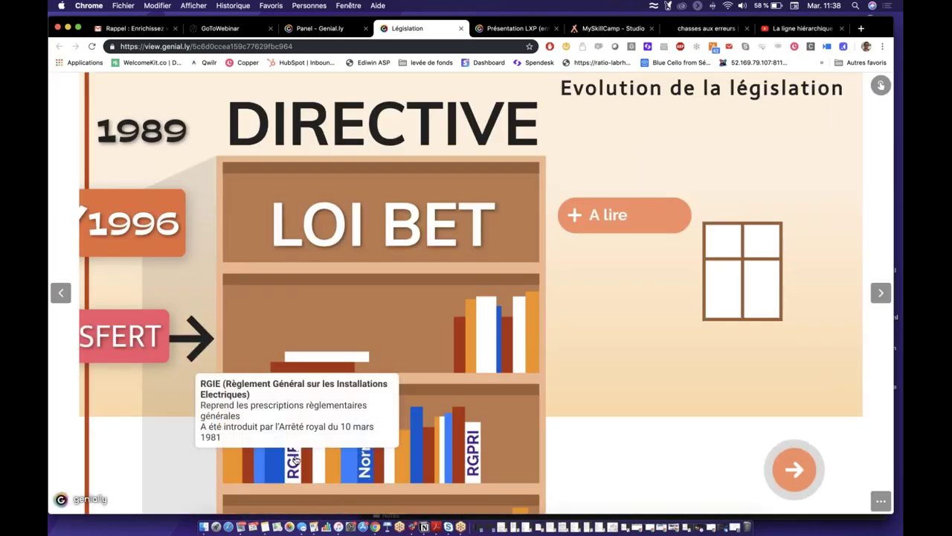
{"action": "left_click", "coordinate": [62, 293]}
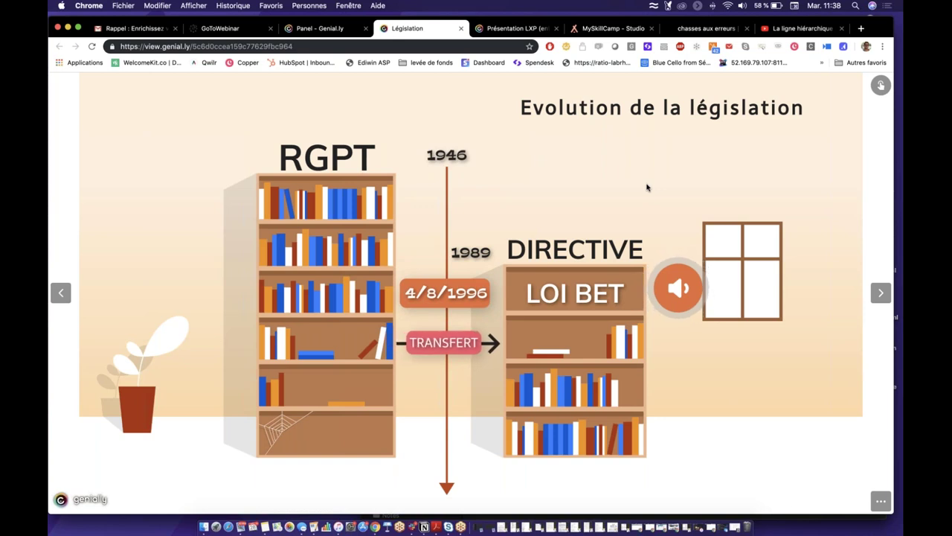
Step: Return to the SPMT-arista folder and open La culture du feedback for viewing
{"action": "left_click", "coordinate": [313, 28]}
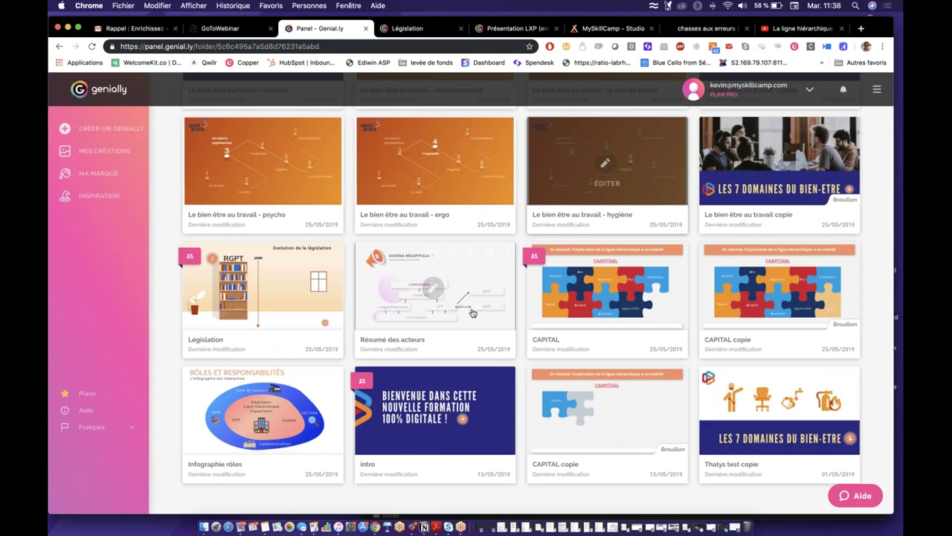
{"action": "scroll", "coordinate": [644, 268], "scroll_direction": "up", "scroll_amount": 3}
{"action": "scroll", "coordinate": [644, 268], "scroll_direction": "up", "scroll_amount": 4}
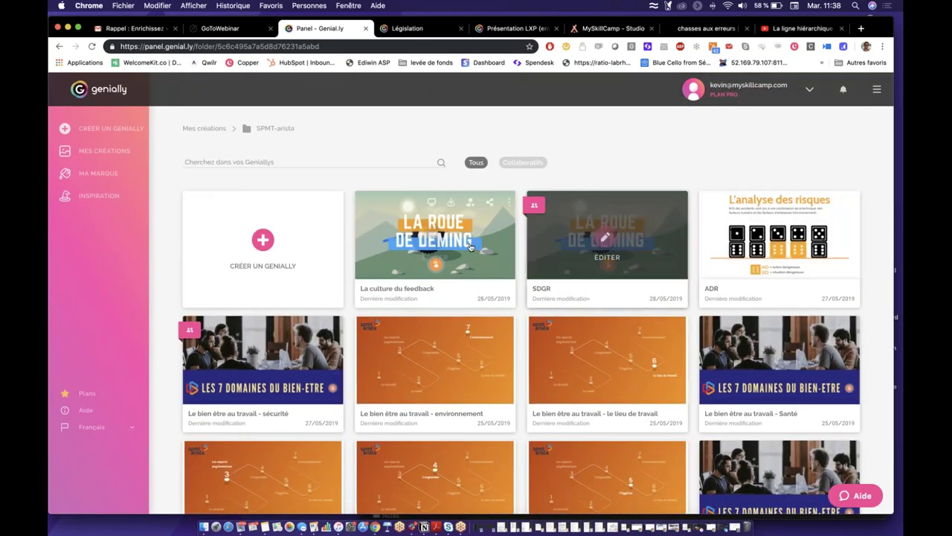
{"action": "left_click", "coordinate": [431, 203]}
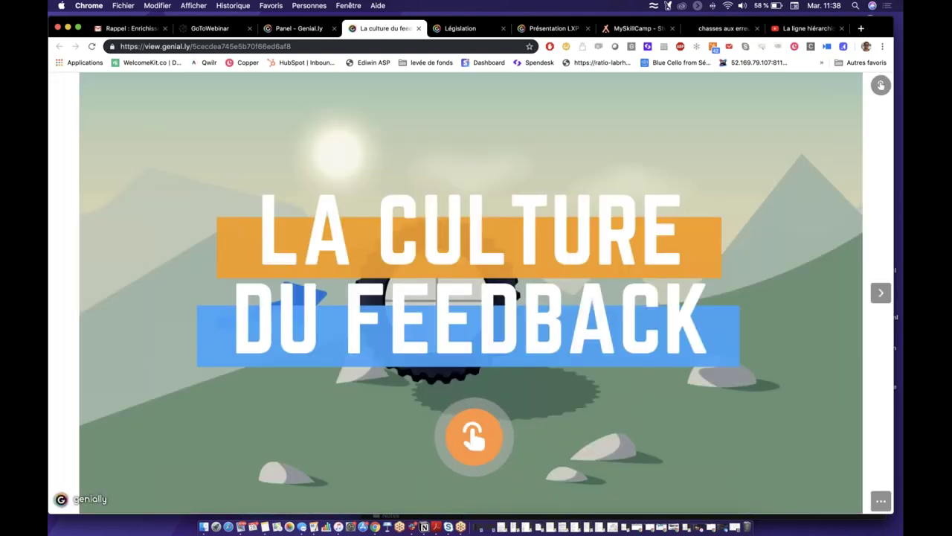
Step: Advance through the mountain slides of La culture du feedback up to marker 4, reading the note of marker 2 on the way
{"action": "left_click", "coordinate": [880, 294]}
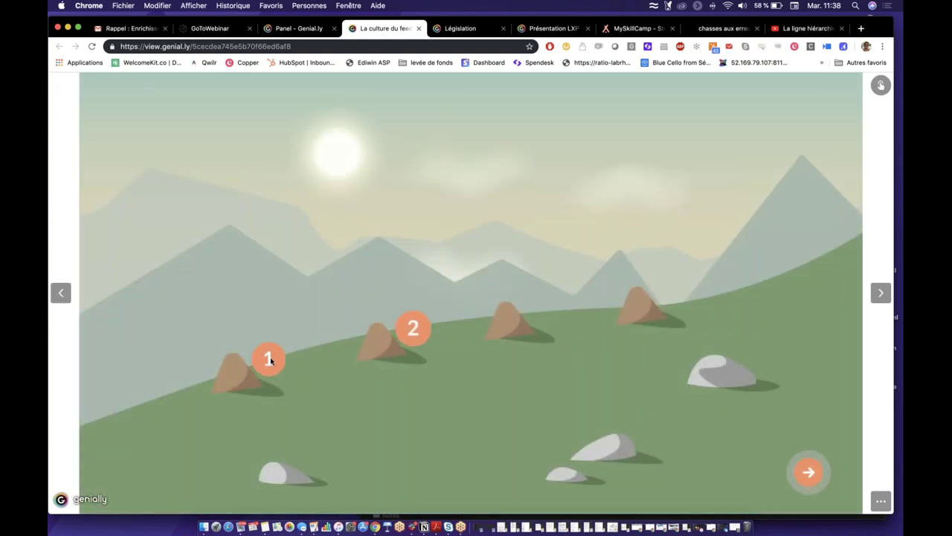
{"action": "left_click", "coordinate": [414, 333]}
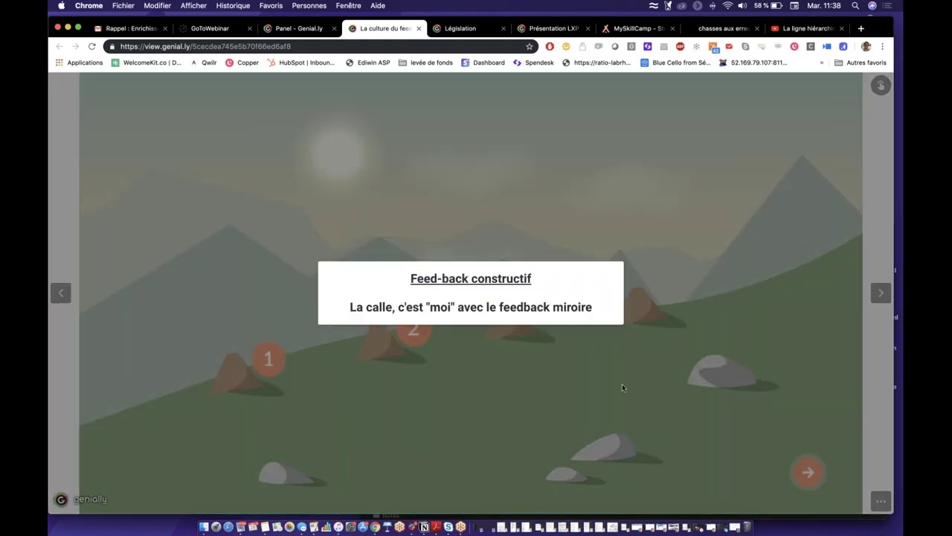
{"action": "left_click", "coordinate": [806, 476]}
{"action": "left_click", "coordinate": [806, 477]}
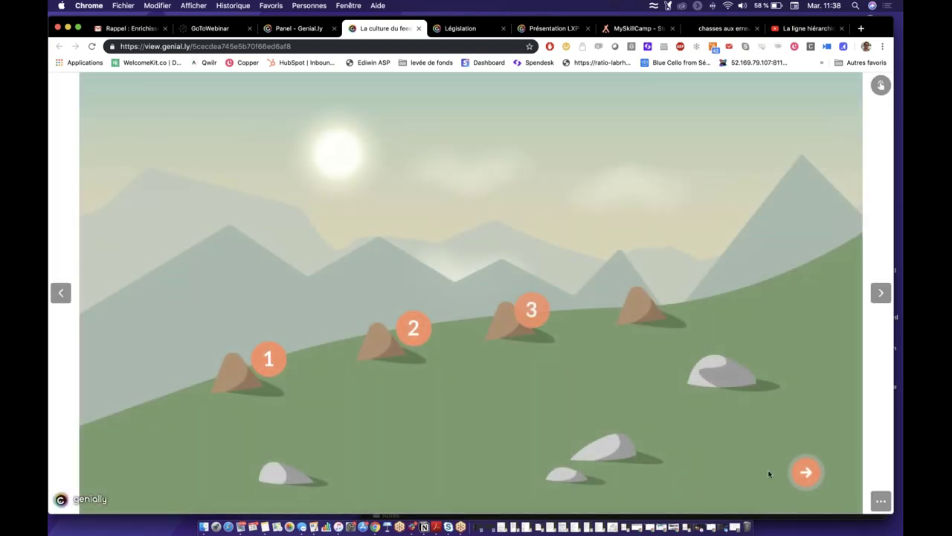
{"action": "left_click", "coordinate": [808, 471]}
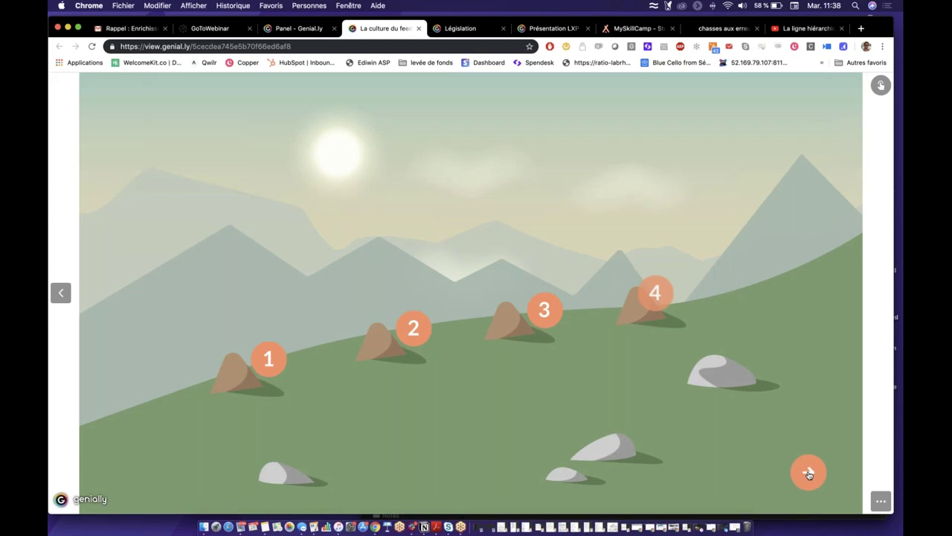
Step: Read the notes of markers 4, 3, 2 and 1 on the mountain slide and close the La culture du feedback presentation
{"action": "left_click", "coordinate": [670, 294]}
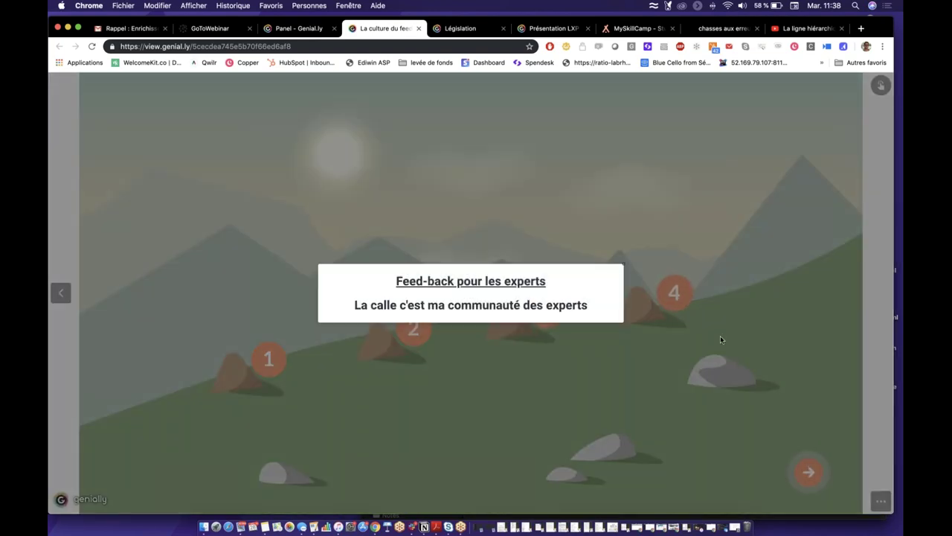
{"action": "left_click", "coordinate": [718, 322]}
{"action": "left_click", "coordinate": [544, 310]}
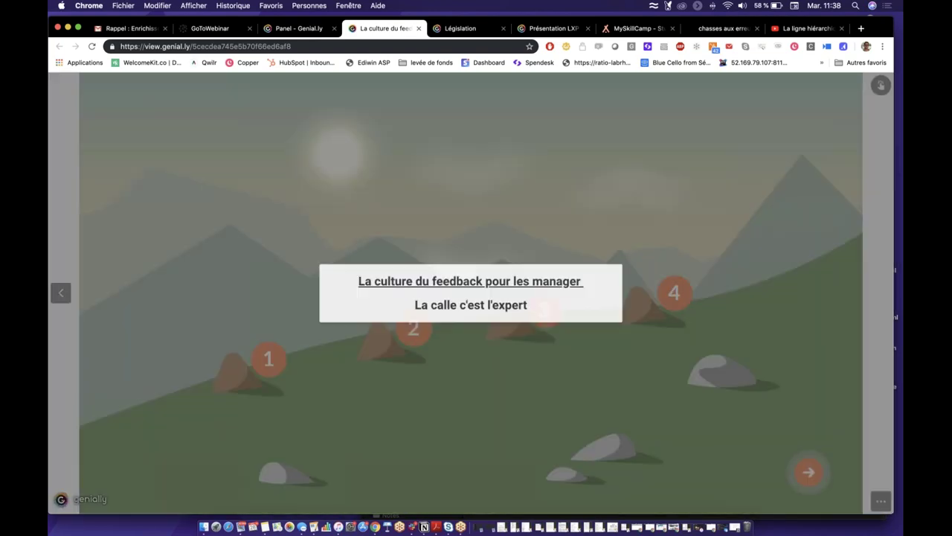
{"action": "left_click", "coordinate": [585, 352]}
{"action": "left_click", "coordinate": [417, 328]}
{"action": "left_click", "coordinate": [472, 350]}
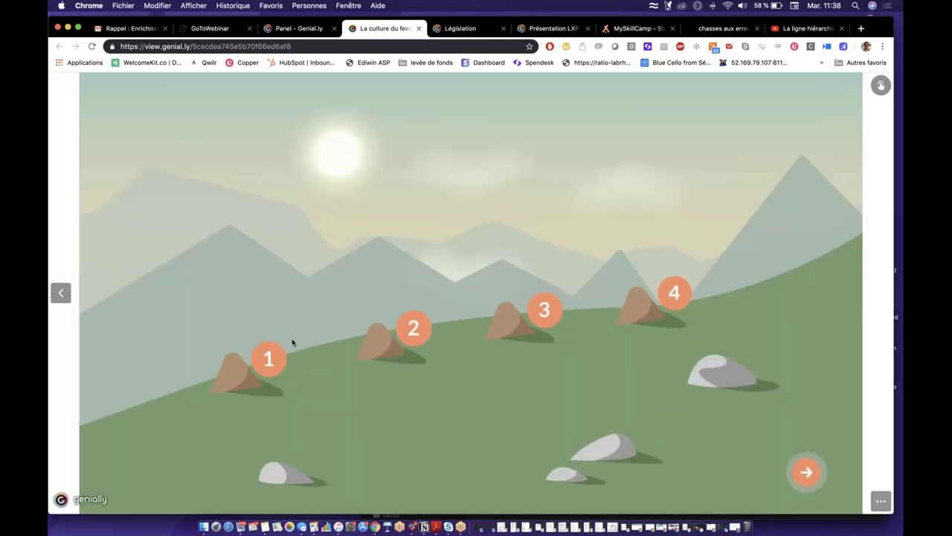
{"action": "left_click", "coordinate": [269, 358]}
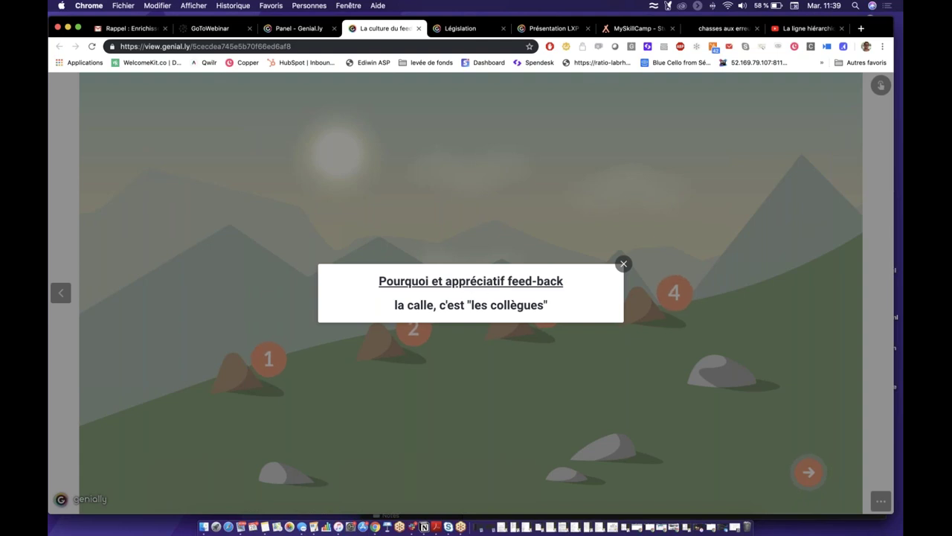
{"action": "left_click", "coordinate": [665, 365]}
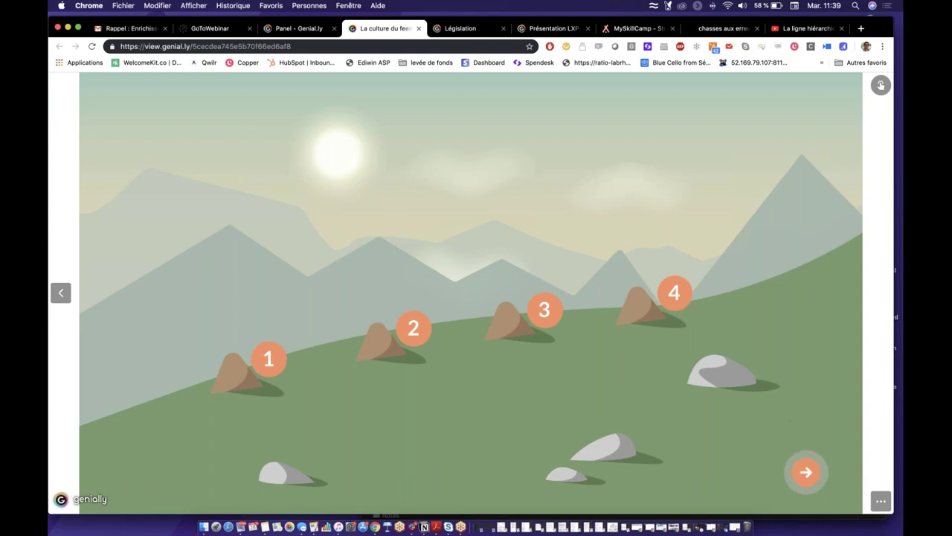
{"action": "left_click", "coordinate": [419, 28]}
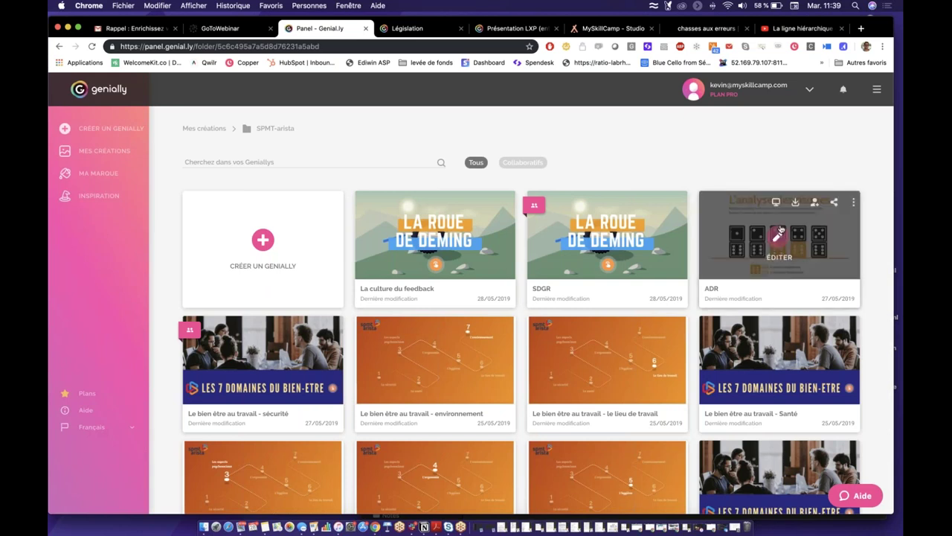
Step: View the ADR presentation on risk analysis, close it and return to the Mes créations overview
{"action": "left_click", "coordinate": [775, 203]}
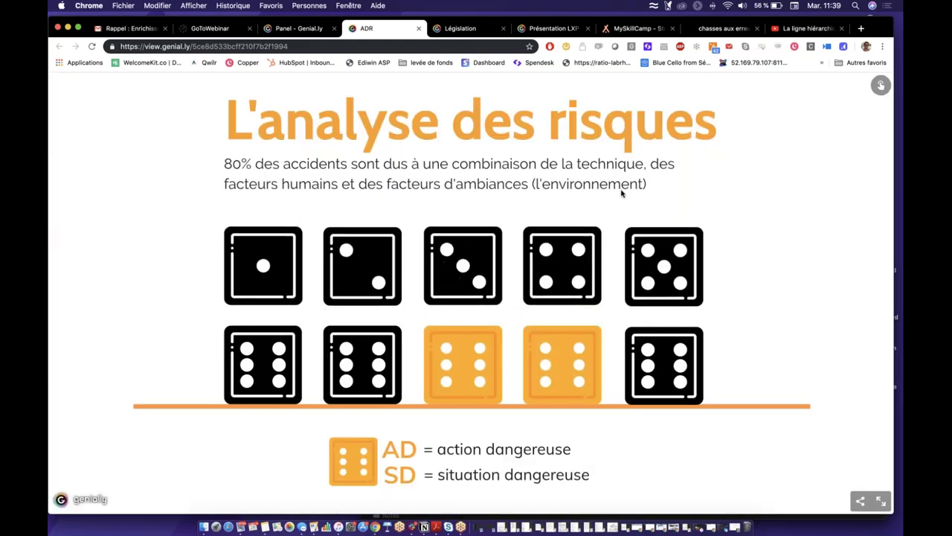
{"action": "left_click", "coordinate": [419, 28]}
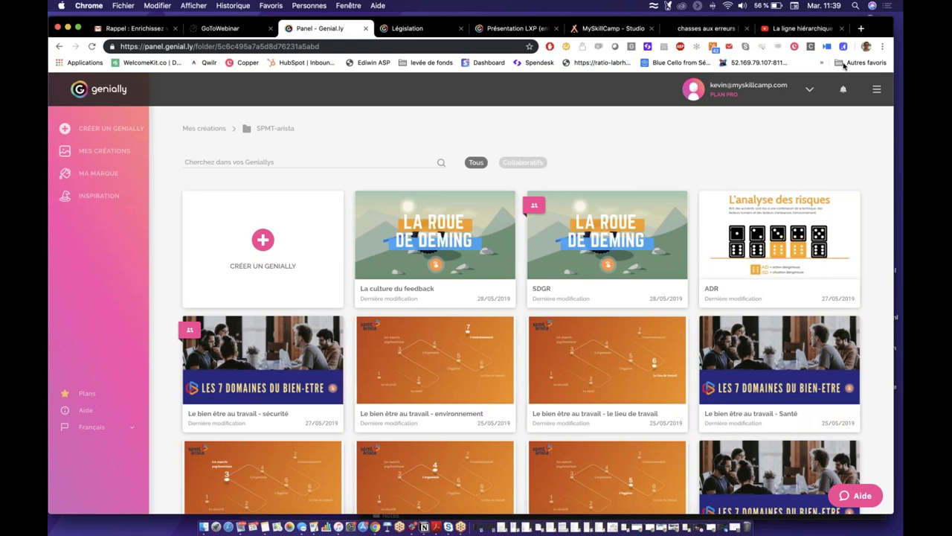
{"action": "left_click", "coordinate": [896, 45]}
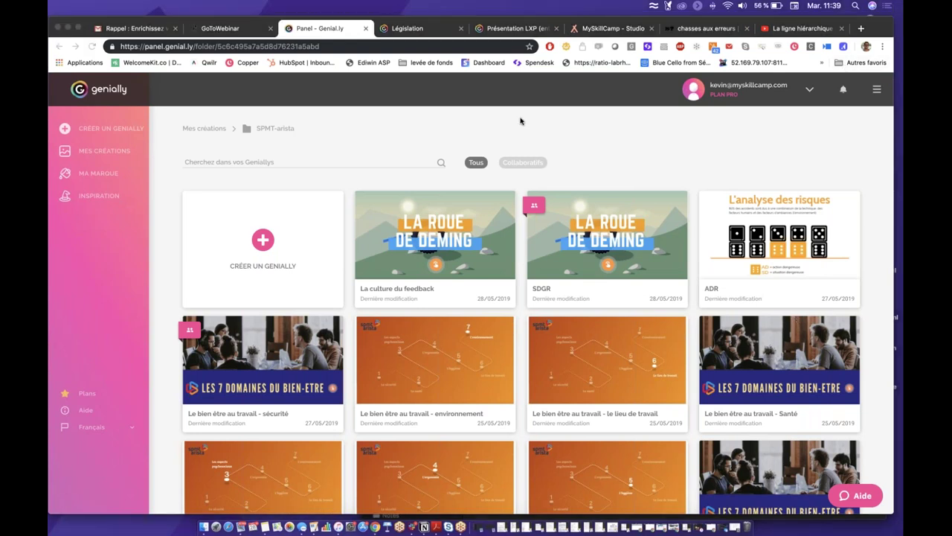
{"action": "left_click", "coordinate": [534, 139]}
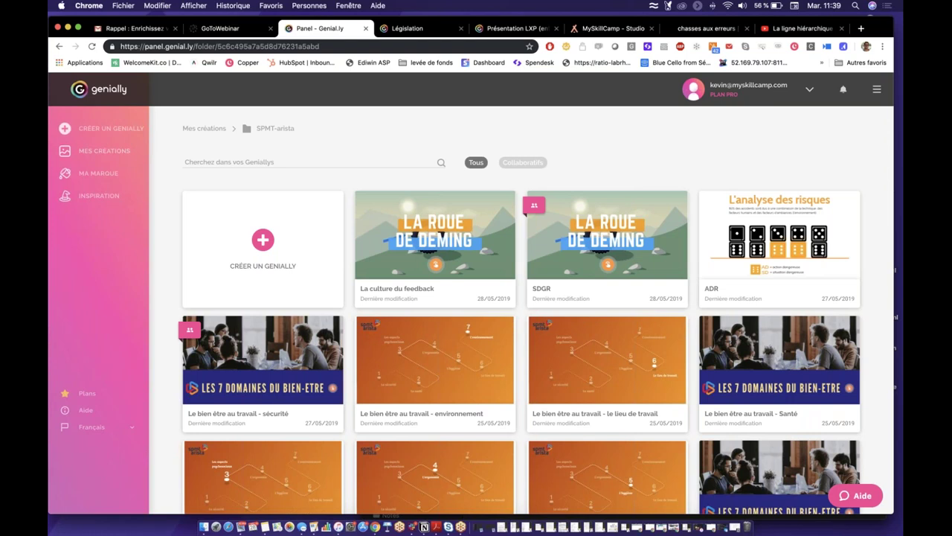
{"action": "left_click", "coordinate": [215, 130]}
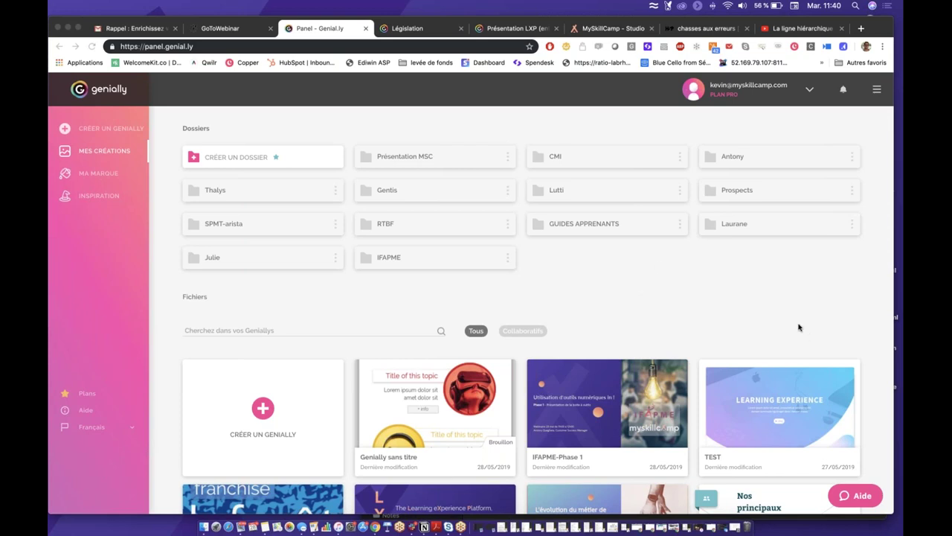
Step: Look at the Inspiration gallery, browse the Genially Support Center home page and close the support page
{"action": "left_click", "coordinate": [99, 196]}
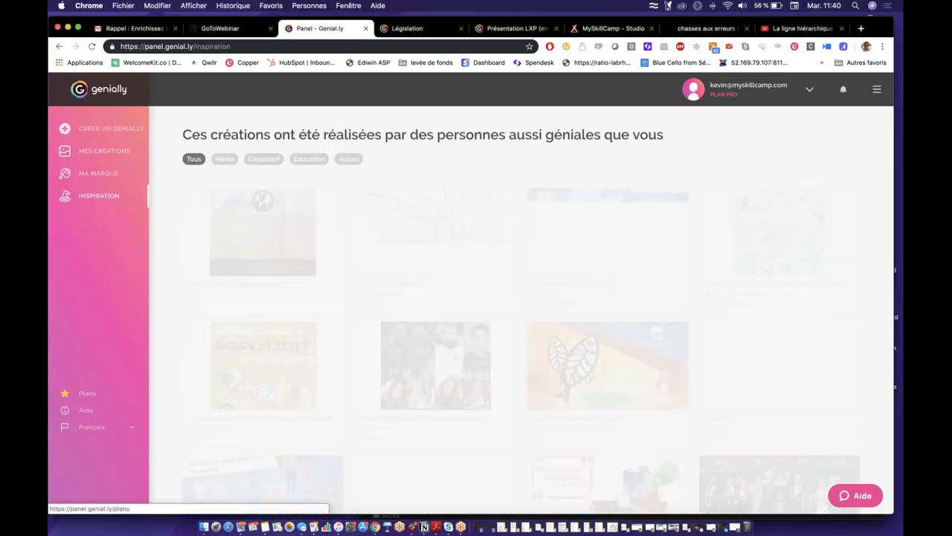
{"action": "left_click", "coordinate": [86, 410]}
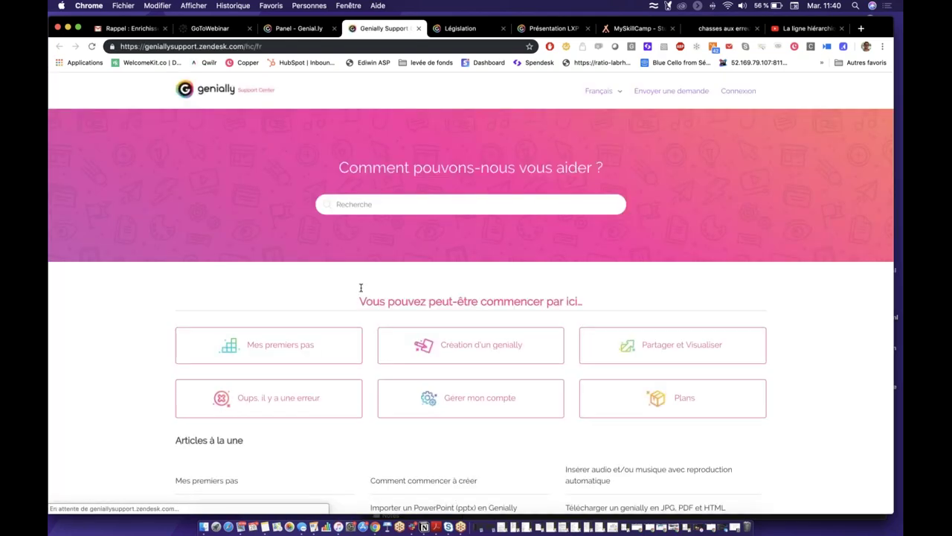
{"action": "scroll", "coordinate": [362, 289], "scroll_direction": "down", "scroll_amount": 3}
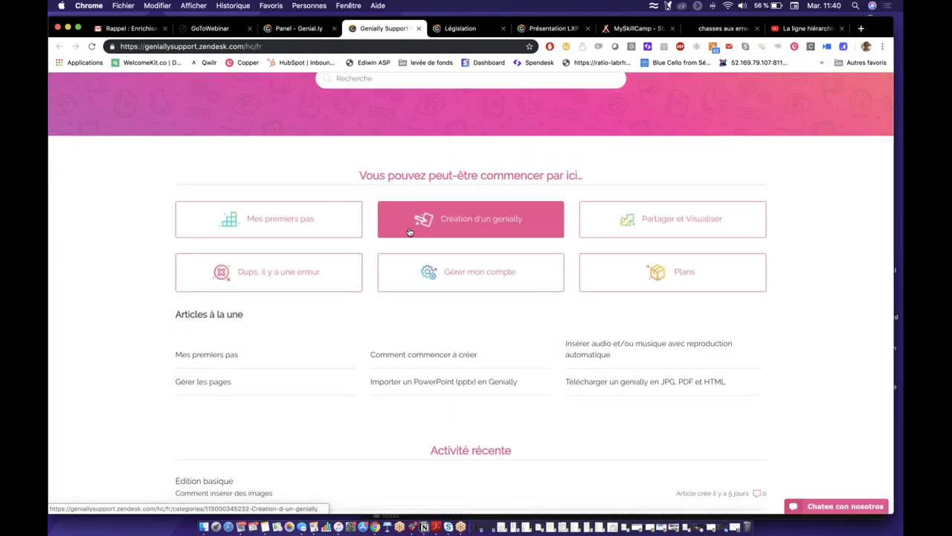
{"action": "scroll", "coordinate": [410, 230], "scroll_direction": "up", "scroll_amount": 1}
{"action": "scroll", "coordinate": [471, 298], "scroll_direction": "down", "scroll_amount": 8}
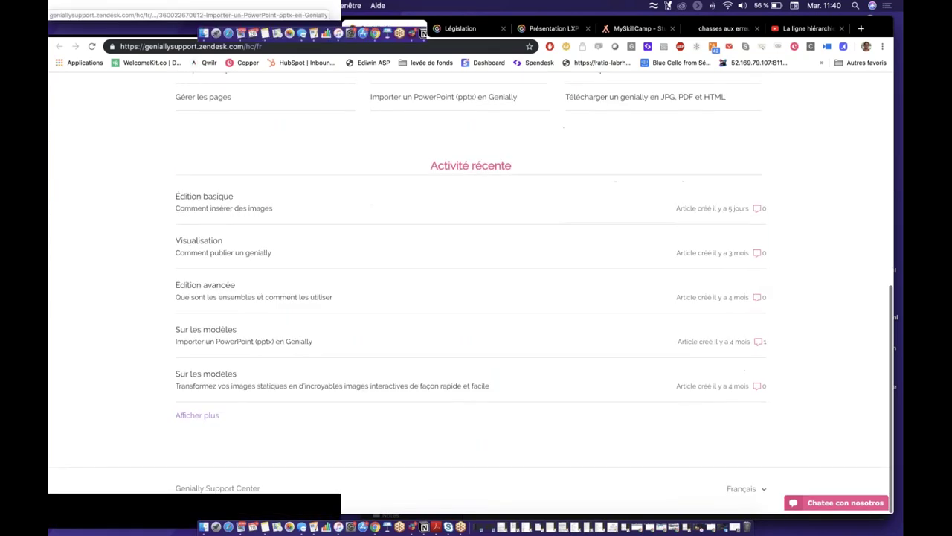
{"action": "scroll", "coordinate": [471, 297], "scroll_direction": "up", "scroll_amount": 10}
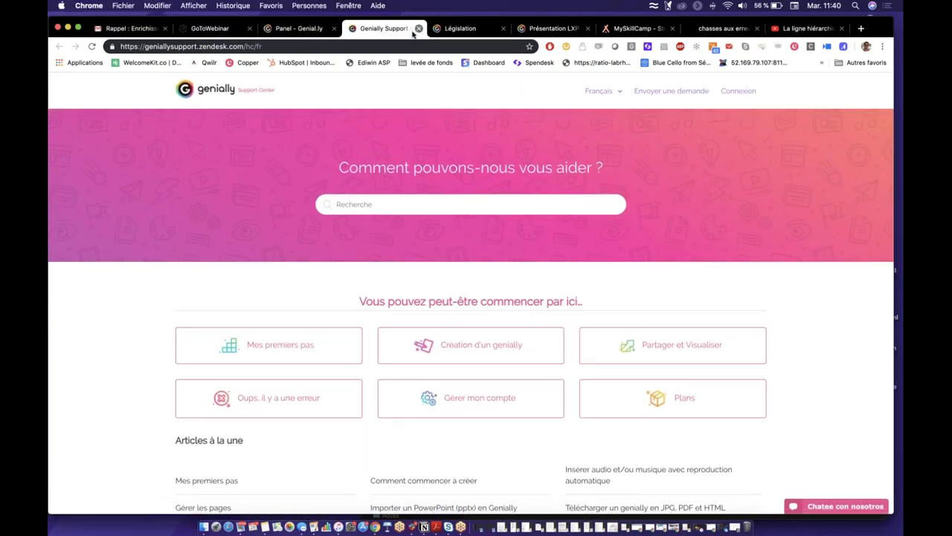
{"action": "left_click", "coordinate": [416, 29]}
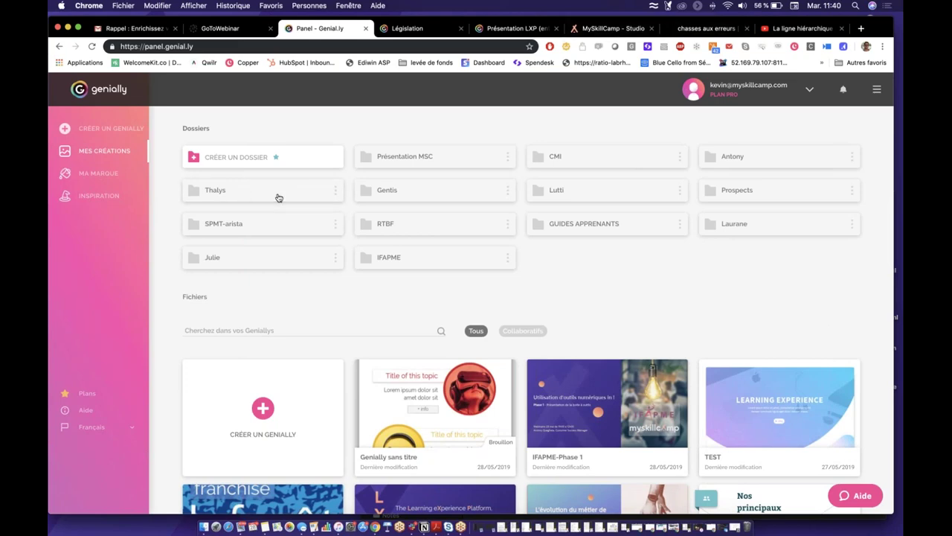
Step: In the SPMT-arista folder, copy the iframe embed code of La culture du feedback from its sharing options
{"action": "left_click", "coordinate": [276, 232]}
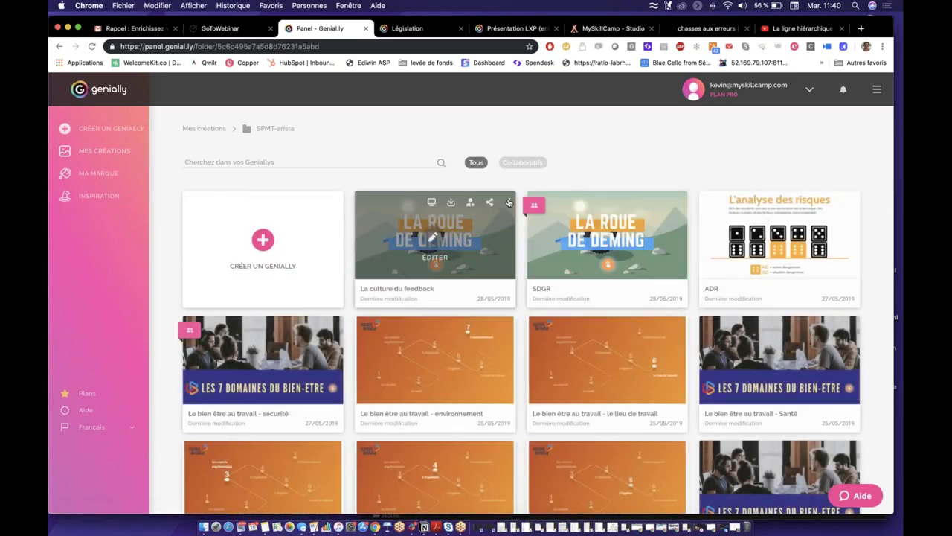
{"action": "left_click", "coordinate": [511, 204]}
{"action": "left_click", "coordinate": [478, 224]}
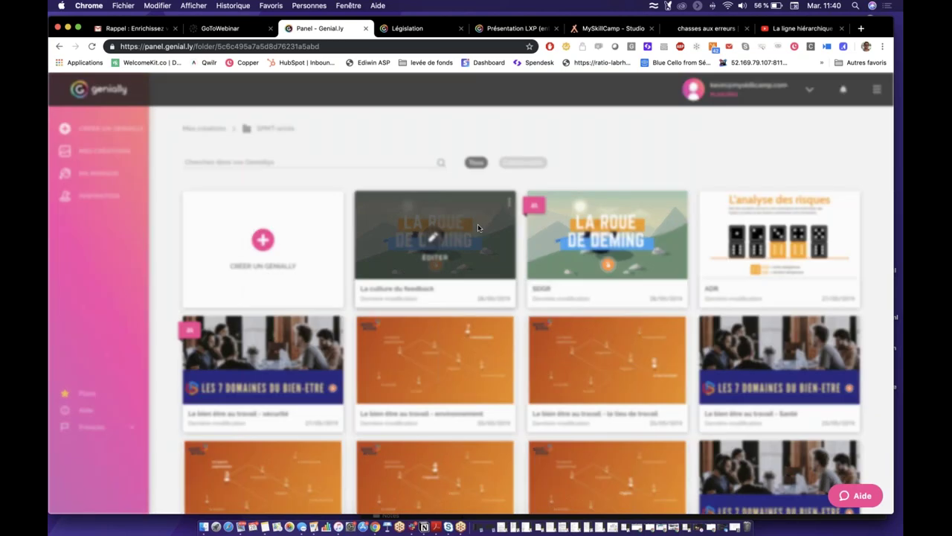
{"action": "left_click", "coordinate": [431, 242]}
{"action": "left_click", "coordinate": [631, 339]}
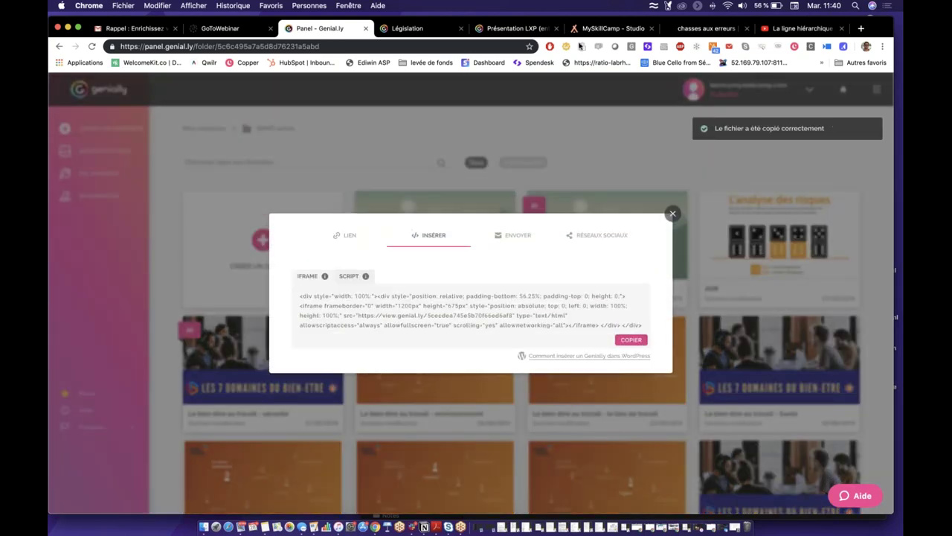
Step: In MySkillCamp Studio, add a media activity to the Génially section as a web resource using the copied embed code
{"action": "left_click", "coordinate": [512, 28]}
{"action": "left_click", "coordinate": [610, 29]}
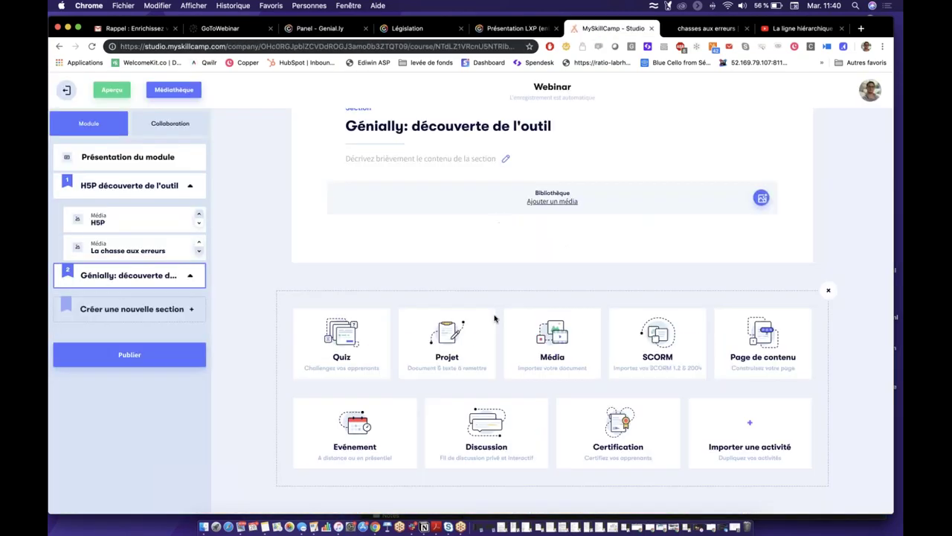
{"action": "left_click", "coordinate": [549, 358]}
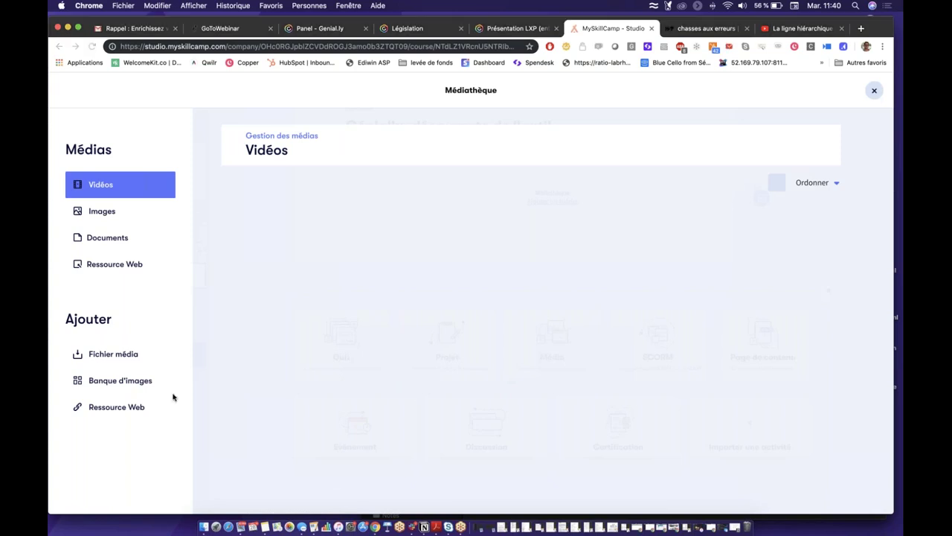
{"action": "left_click", "coordinate": [120, 407]}
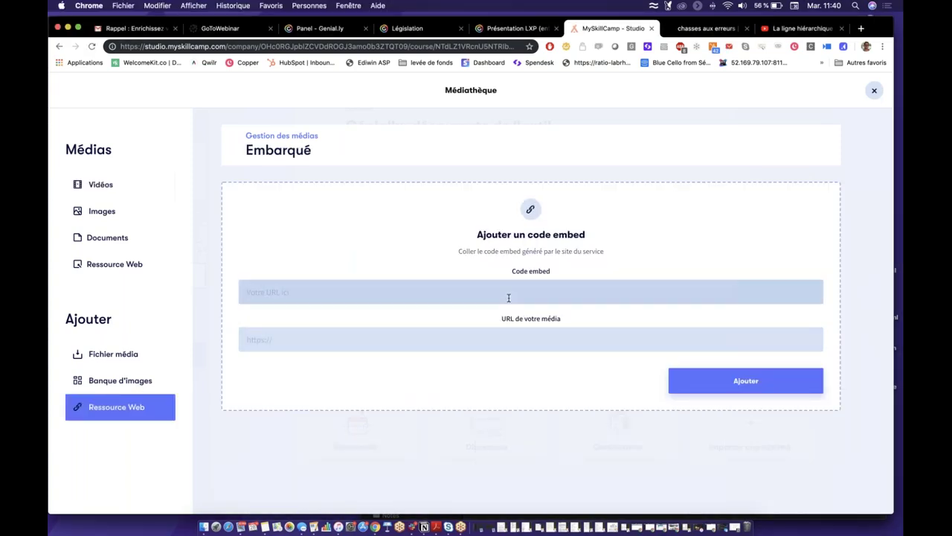
{"action": "key", "text": "super+v"}
{"action": "scroll", "coordinate": [740, 424], "scroll_direction": "down", "scroll_amount": 1}
{"action": "left_click", "coordinate": [747, 458]}
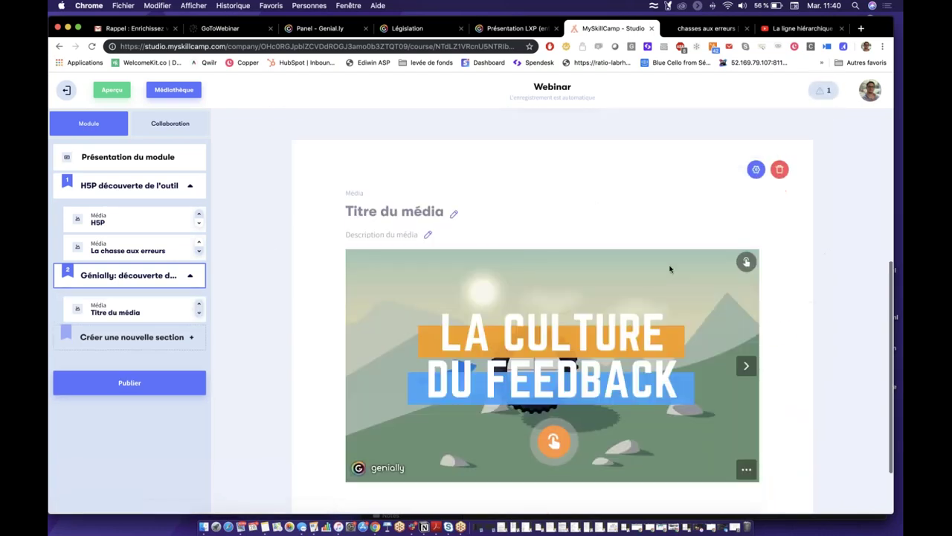
Step: Title the newly embedded media "La culture feedback"
{"action": "left_click", "coordinate": [426, 213]}
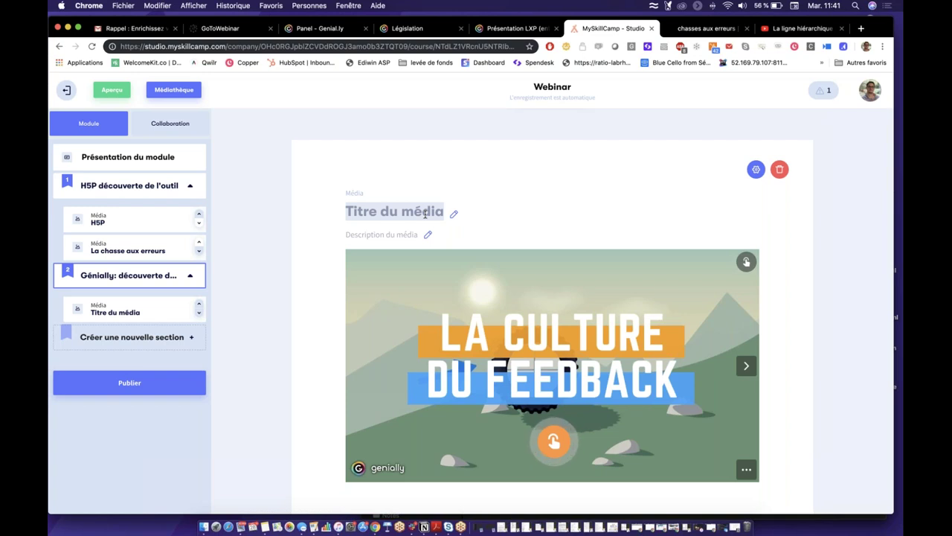
{"action": "key", "text": "BackSpace"}
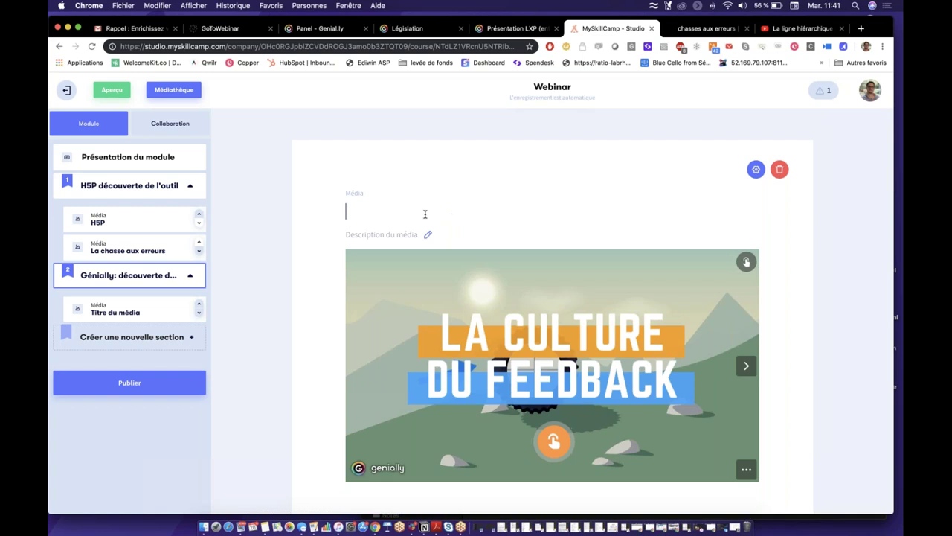
{"action": "type", "text": "La cult"}
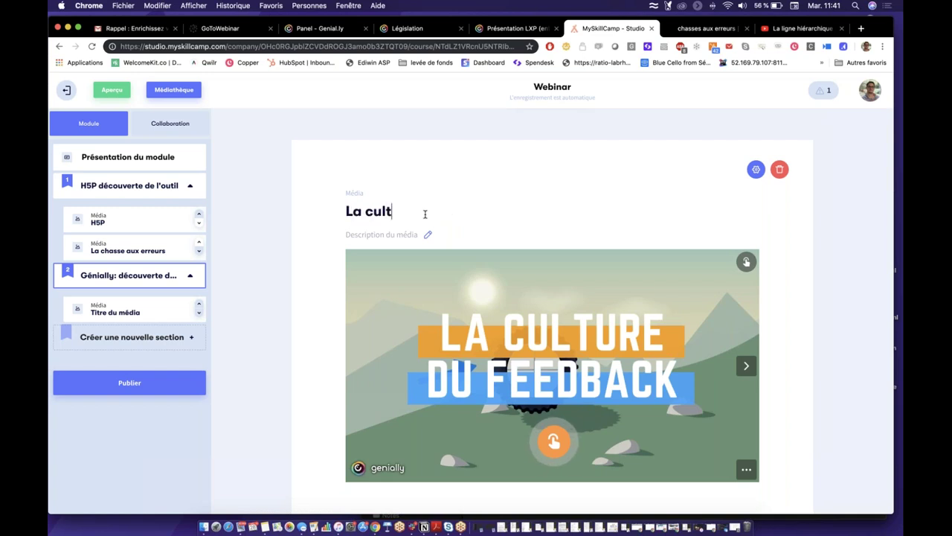
{"action": "type", "text": "ure feedback"}
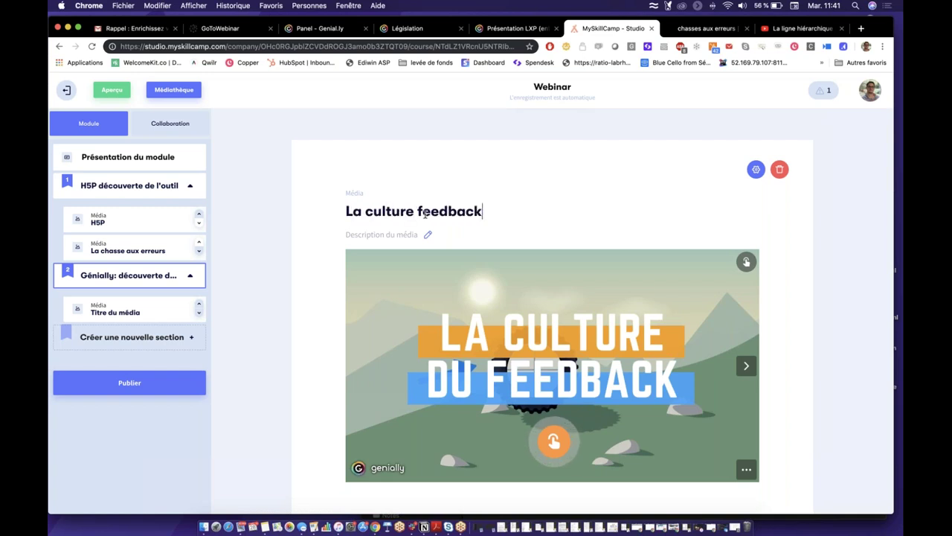
{"action": "key", "text": "Return"}
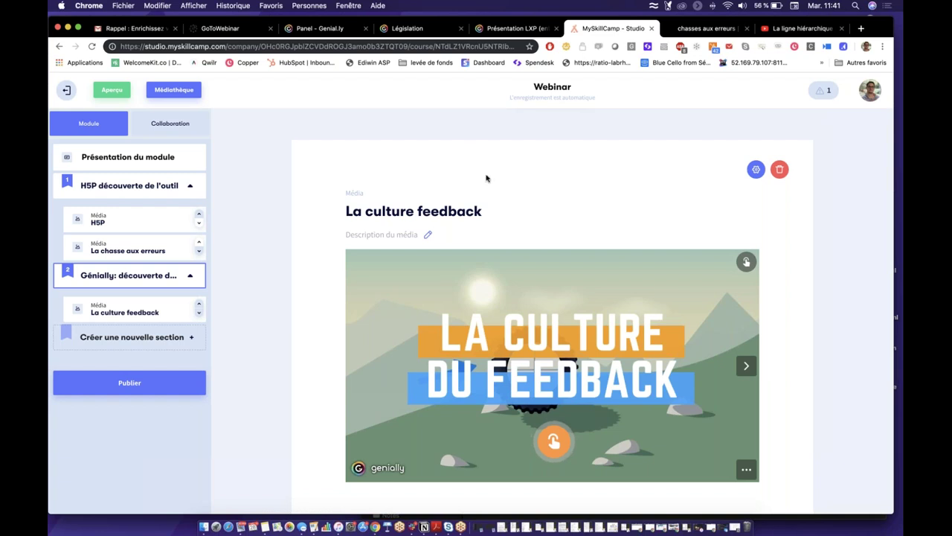
Step: Look at the activity types, the media library and the existing activities available for import, closing both without adding anything
{"action": "scroll", "coordinate": [670, 298], "scroll_direction": "down", "scroll_amount": 2}
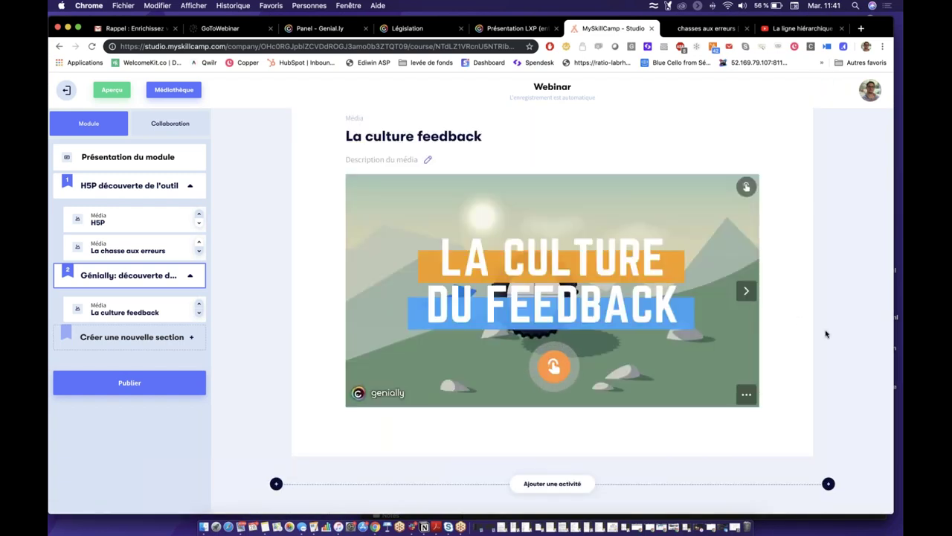
{"action": "left_click", "coordinate": [553, 484]}
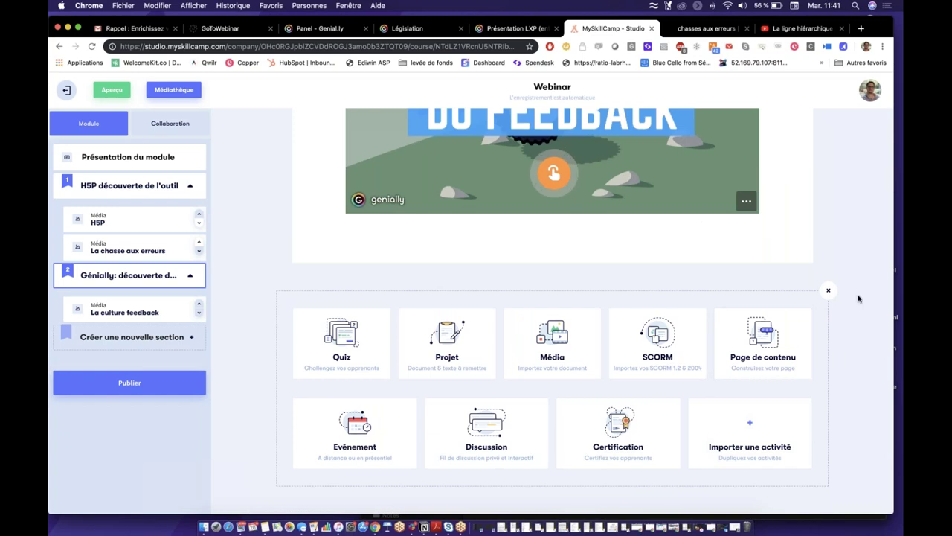
{"action": "left_click", "coordinate": [574, 351]}
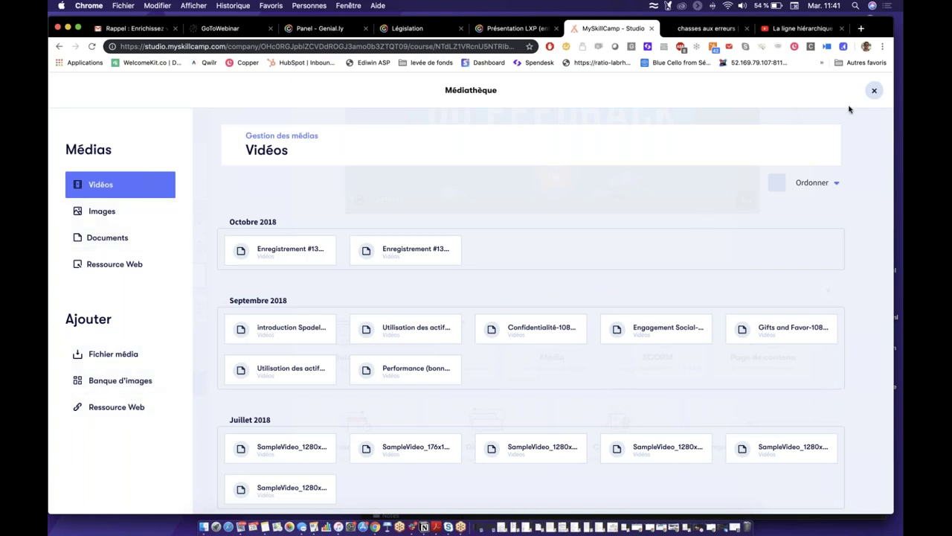
{"action": "left_click", "coordinate": [874, 91]}
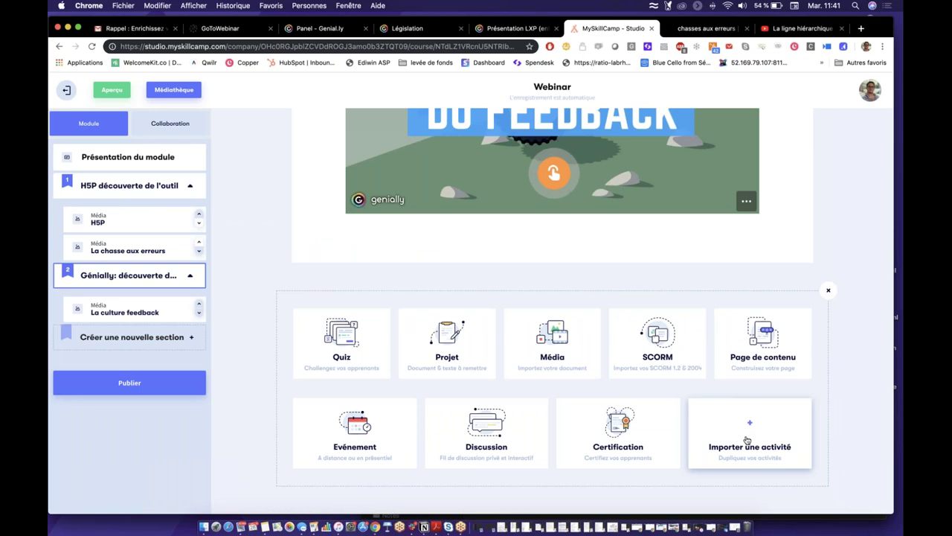
{"action": "left_click", "coordinate": [748, 441]}
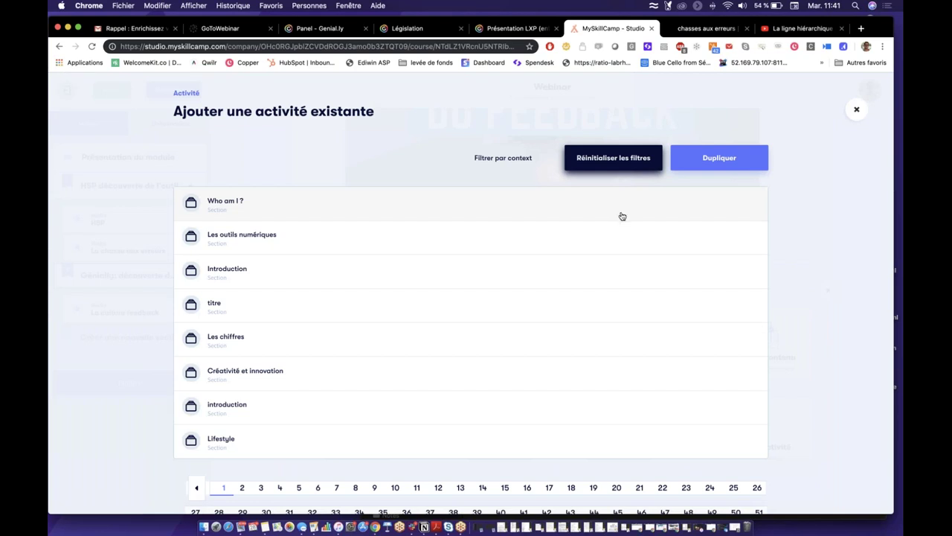
{"action": "left_click", "coordinate": [856, 109]}
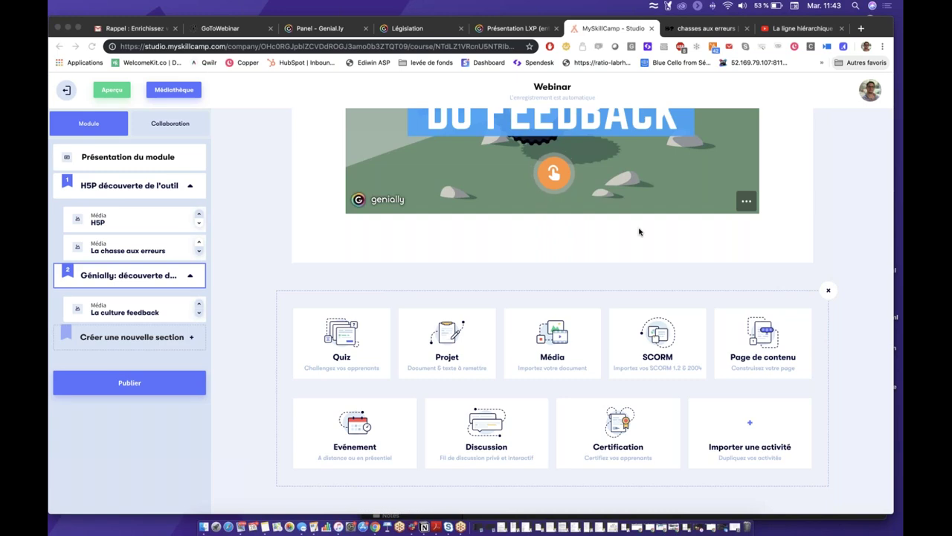
Step: Review the media of the H5P section and test the hotspot on the worker carrying planks in La chasse aux erreurs
{"action": "scroll", "coordinate": [640, 232], "scroll_direction": "up", "scroll_amount": 5}
{"action": "scroll", "coordinate": [569, 233], "scroll_direction": "up", "scroll_amount": 5}
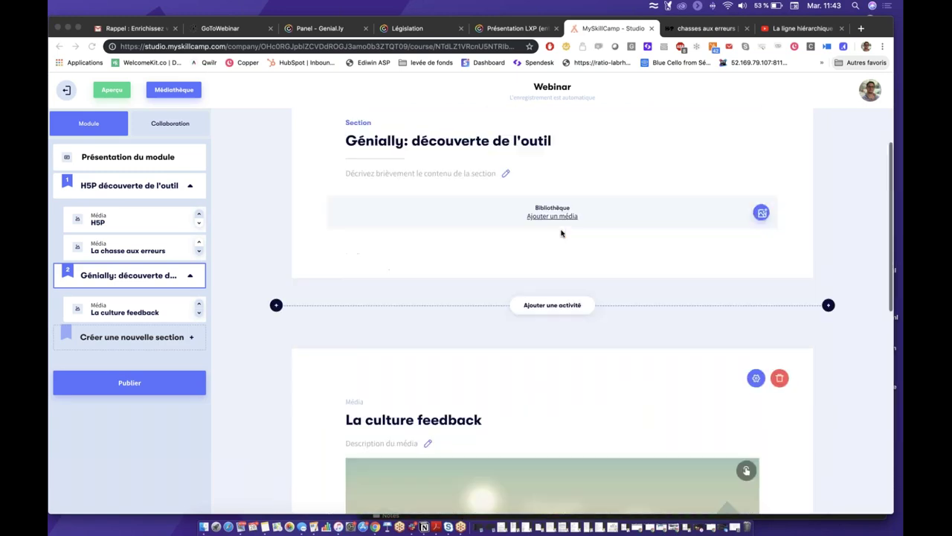
{"action": "left_click", "coordinate": [128, 189]}
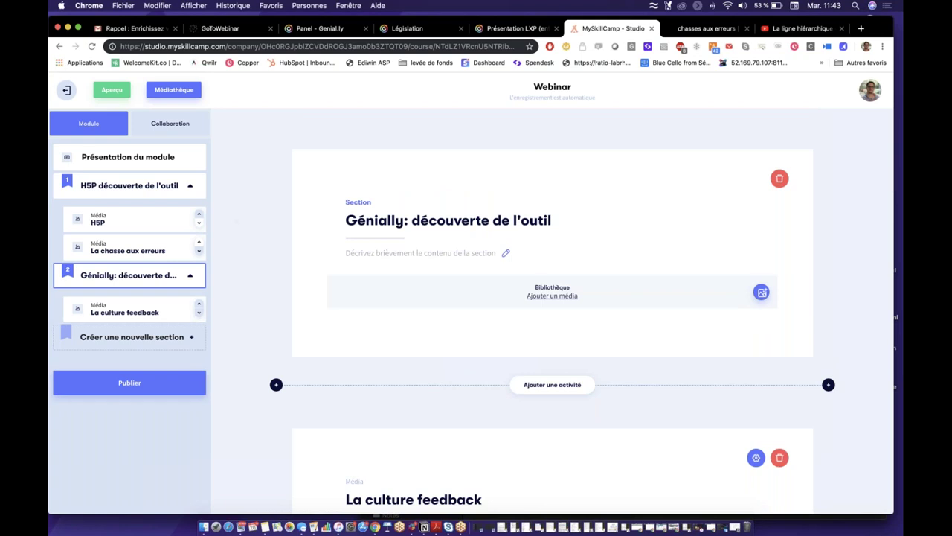
{"action": "left_click", "coordinate": [130, 185]}
{"action": "scroll", "coordinate": [461, 319], "scroll_direction": "down", "scroll_amount": 5}
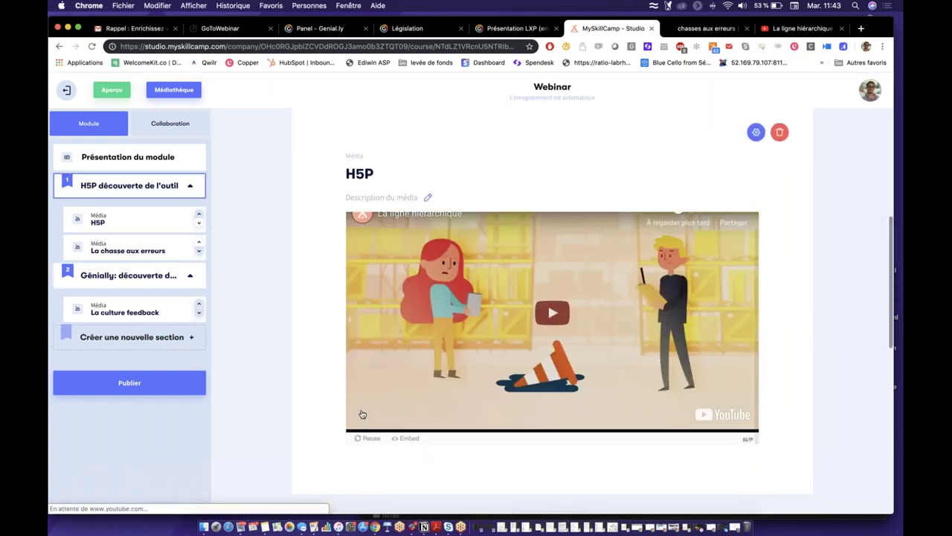
{"action": "scroll", "coordinate": [275, 378], "scroll_direction": "down", "scroll_amount": 5}
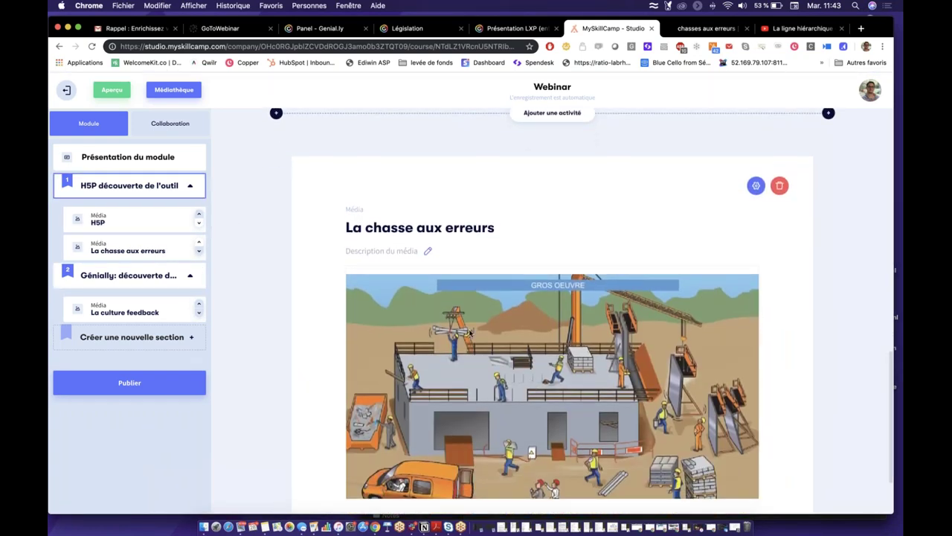
{"action": "left_click", "coordinate": [452, 339]}
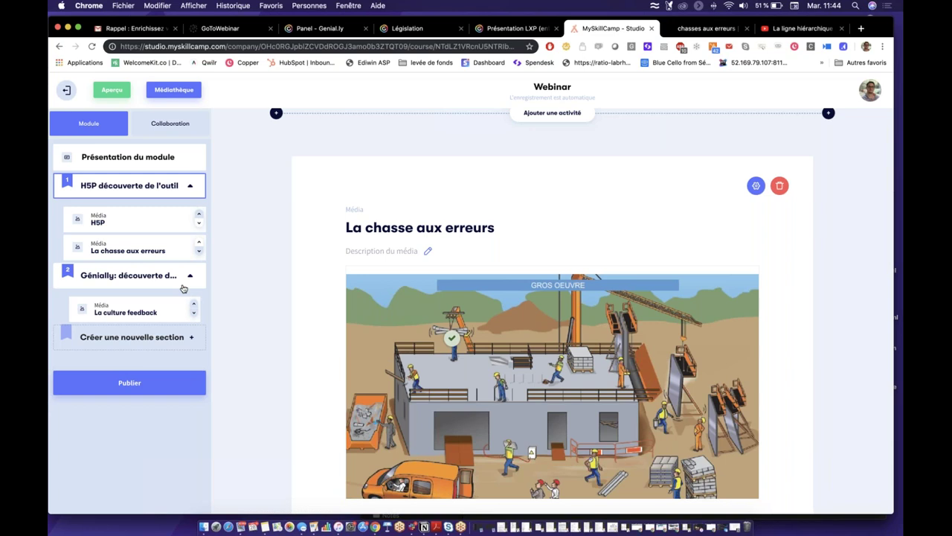
Step: In the Législation Genially, open the LOI BET pop-up, pause the Loi Du Bien Etre audio and close the pop-up
{"action": "left_click", "coordinate": [517, 28]}
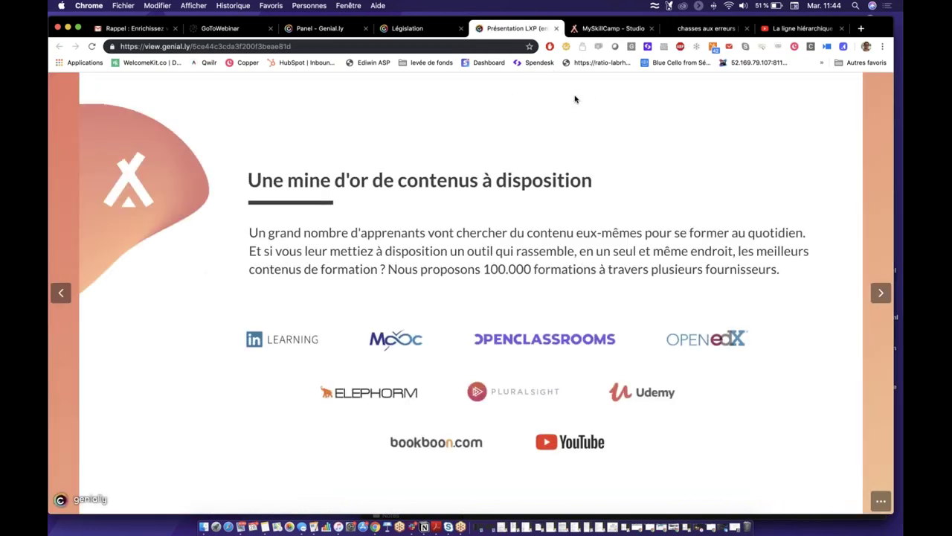
{"action": "left_click", "coordinate": [593, 30]}
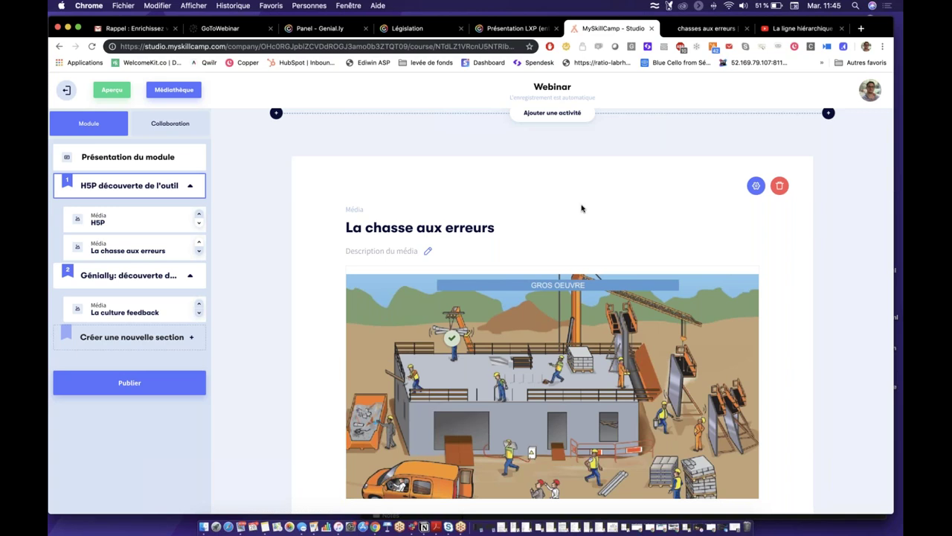
{"action": "key", "text": "super+4"}
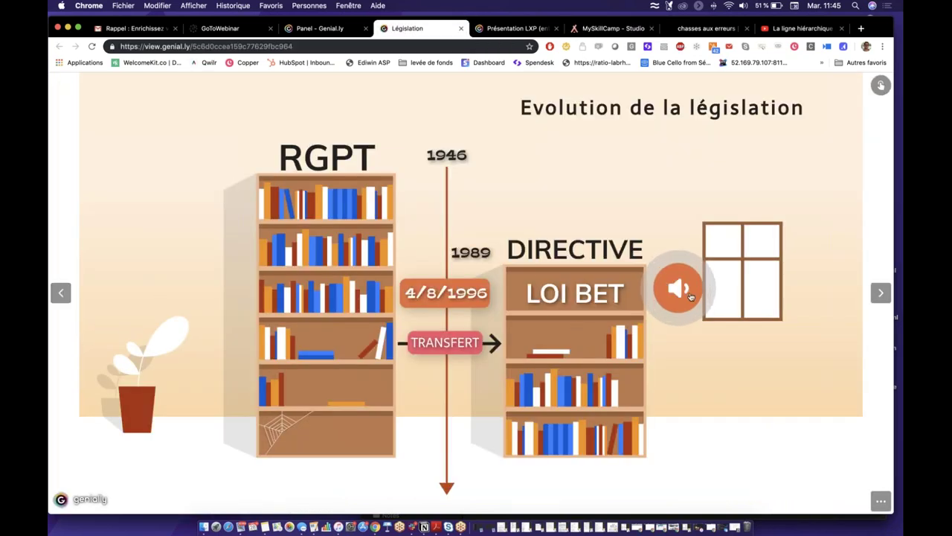
{"action": "left_click", "coordinate": [636, 269]}
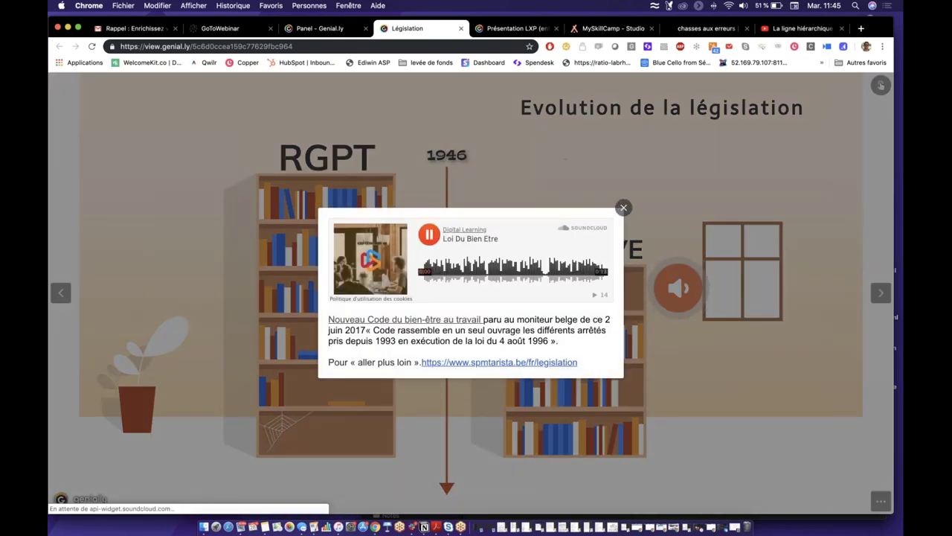
{"action": "left_click", "coordinate": [430, 235]}
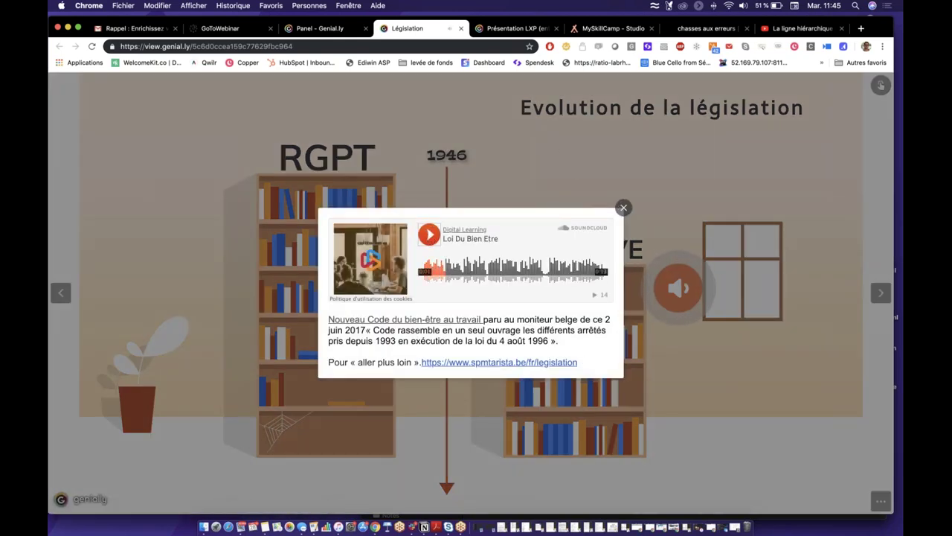
{"action": "left_click", "coordinate": [624, 207]}
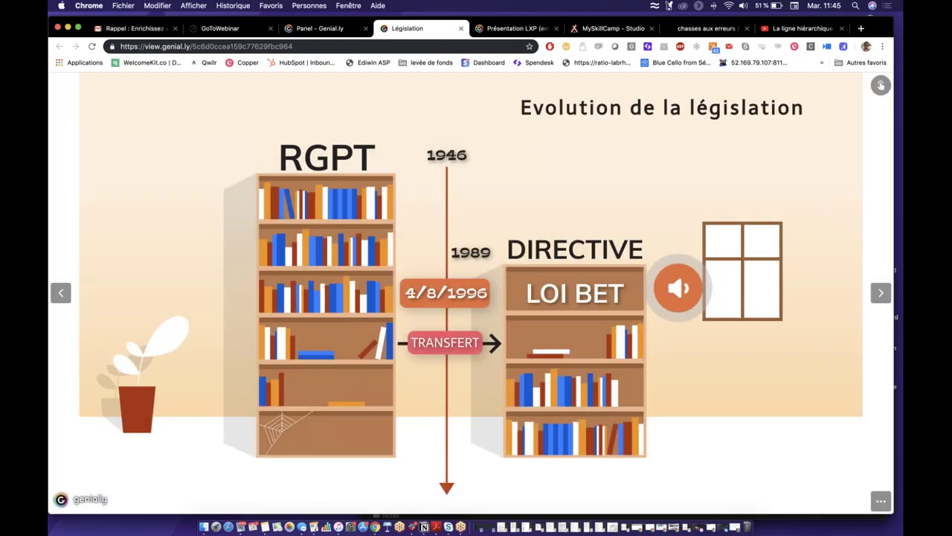
Step: Return to the preceding slide, read the information pop-up beside DIRECTIVE and close it
{"action": "left_click", "coordinate": [61, 294]}
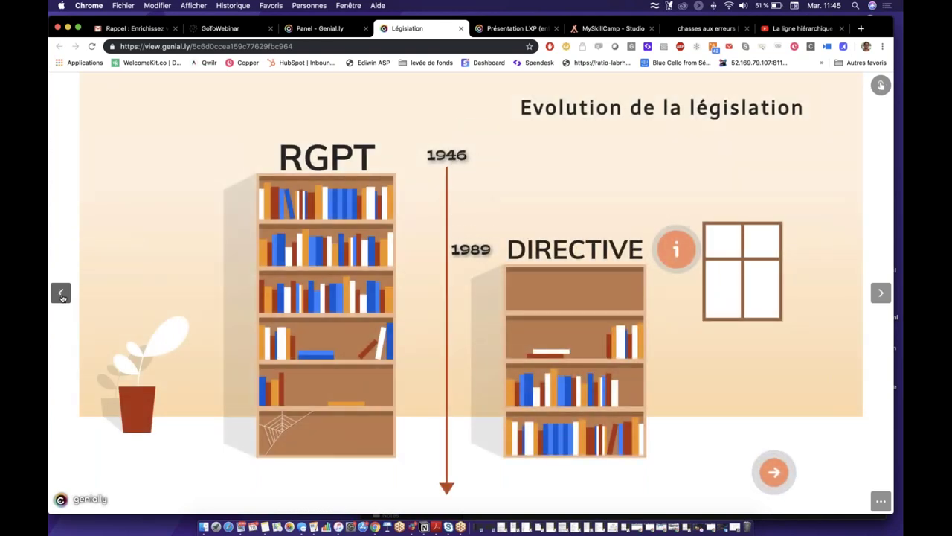
{"action": "left_click", "coordinate": [676, 250]}
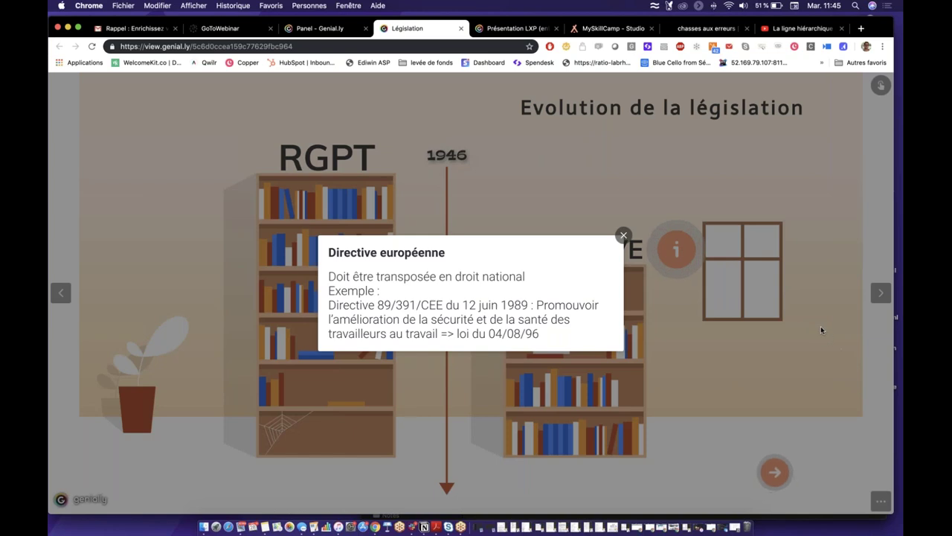
{"action": "left_click", "coordinate": [621, 237]}
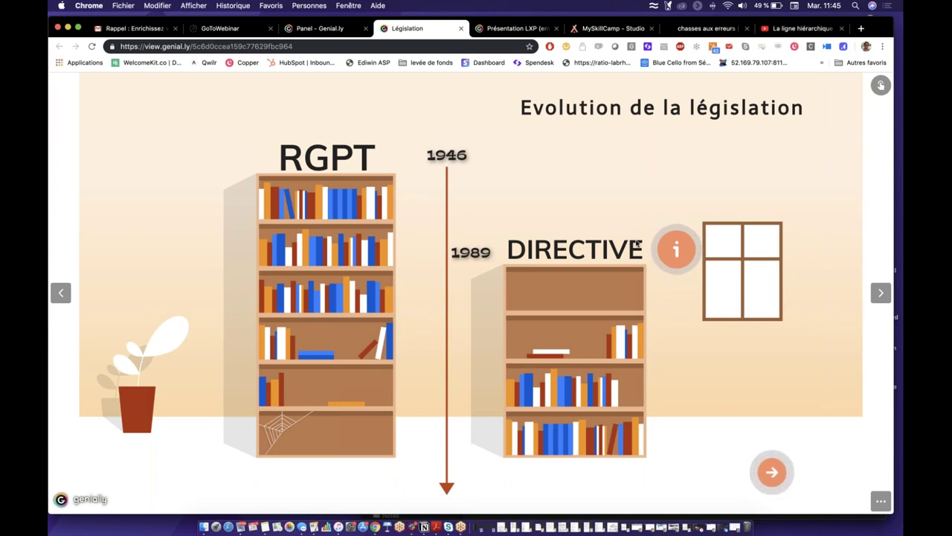
Step: Back in MySkillCamp Studio, add a Discussion activity after La culture feedback in the Génially section
{"action": "left_click", "coordinate": [604, 28]}
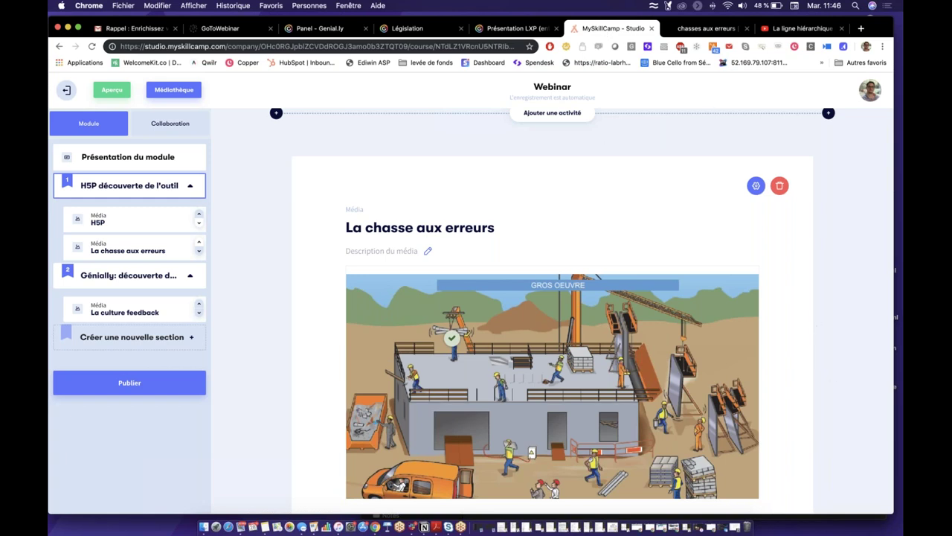
{"action": "scroll", "coordinate": [552, 312], "scroll_direction": "down", "scroll_amount": 10}
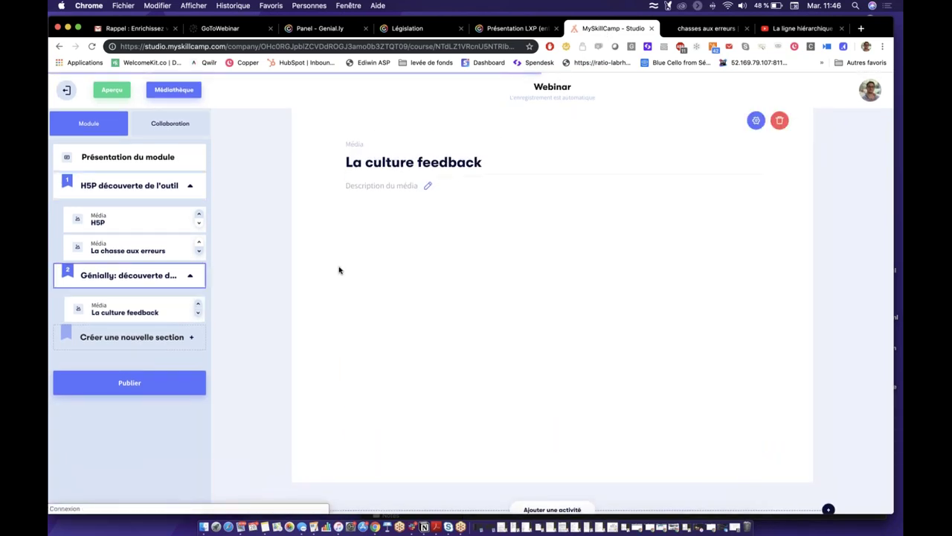
{"action": "left_click", "coordinate": [552, 484]}
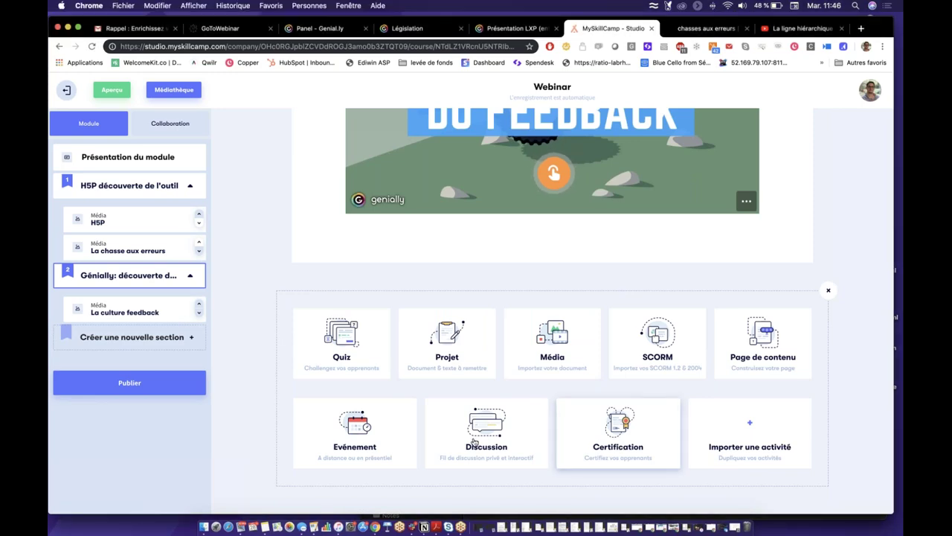
{"action": "left_click", "coordinate": [491, 443]}
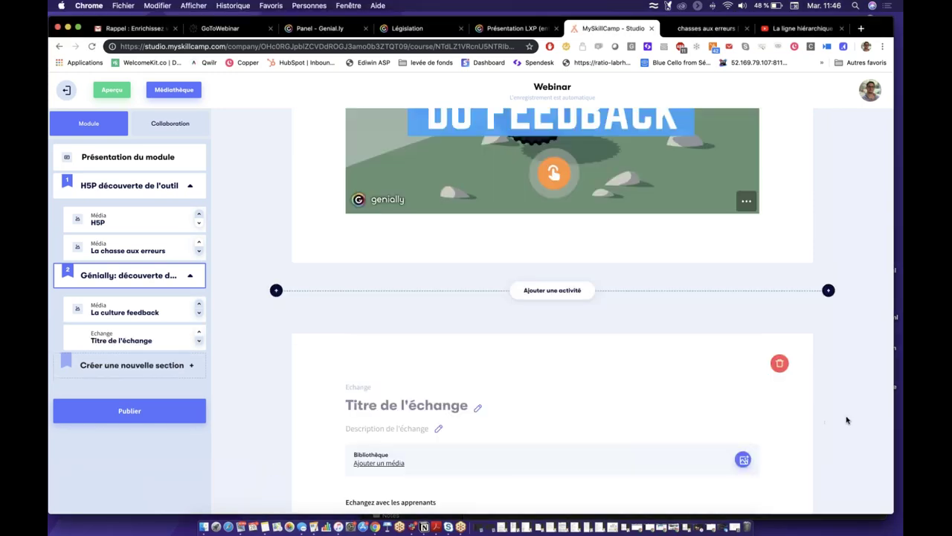
Step: Title the new discussion "Quel a été votre dernier feedback envers un collègue ?"
{"action": "scroll", "coordinate": [852, 320], "scroll_direction": "up", "scroll_amount": 5}
{"action": "scroll", "coordinate": [856, 323], "scroll_direction": "down", "scroll_amount": 5}
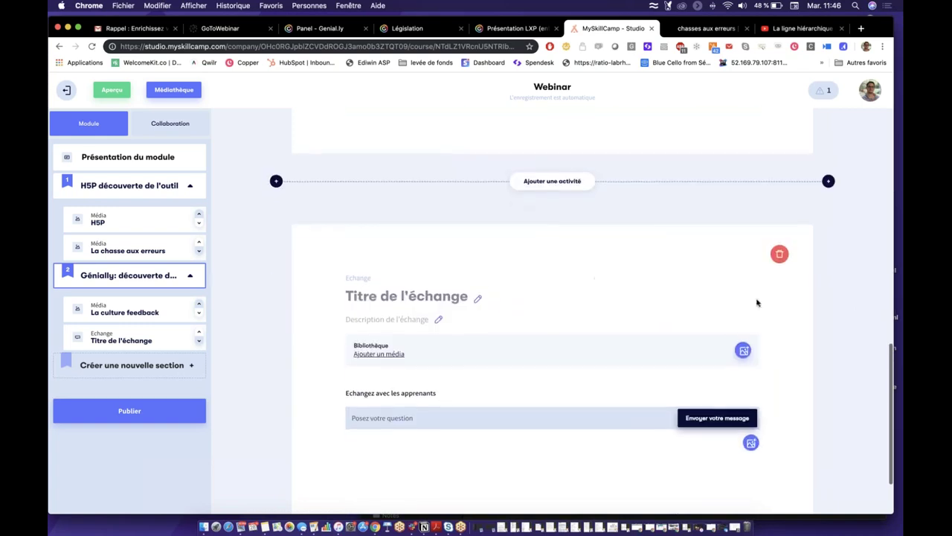
{"action": "left_click", "coordinate": [450, 291]}
{"action": "type", "text": "Quel a été votre dernier feedback envers un collègue ?"}
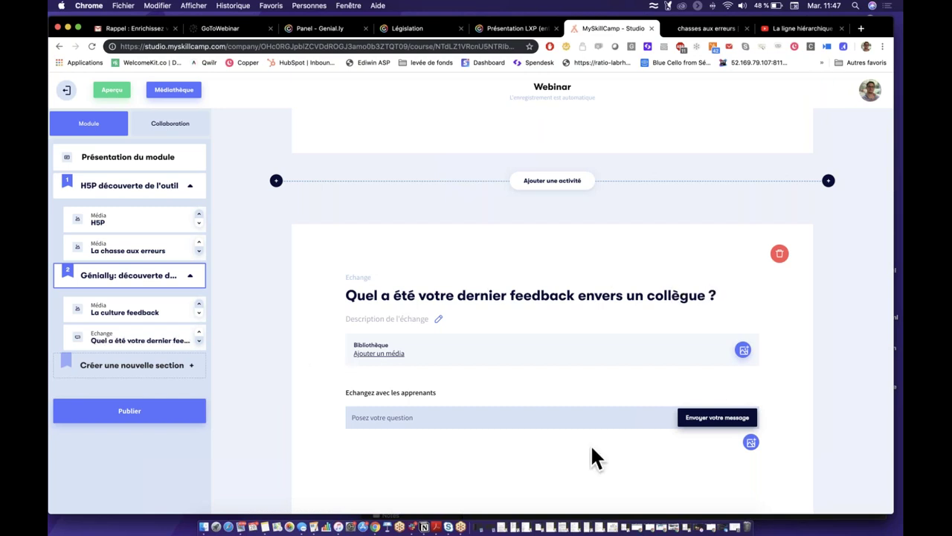
Step: Add an Evénement activity after the discussion in the Génially section
{"action": "scroll", "coordinate": [595, 458], "scroll_direction": "down", "scroll_amount": 2}
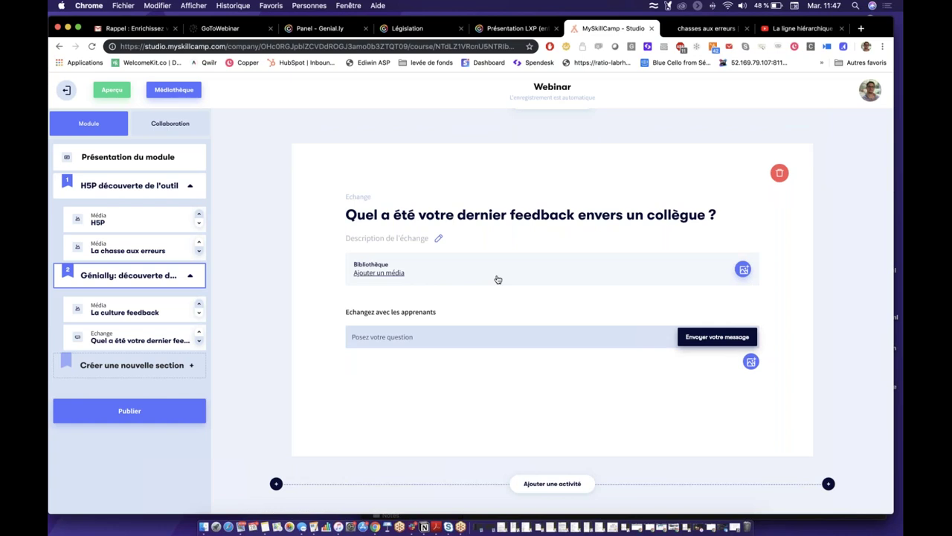
{"action": "left_click", "coordinate": [562, 483]}
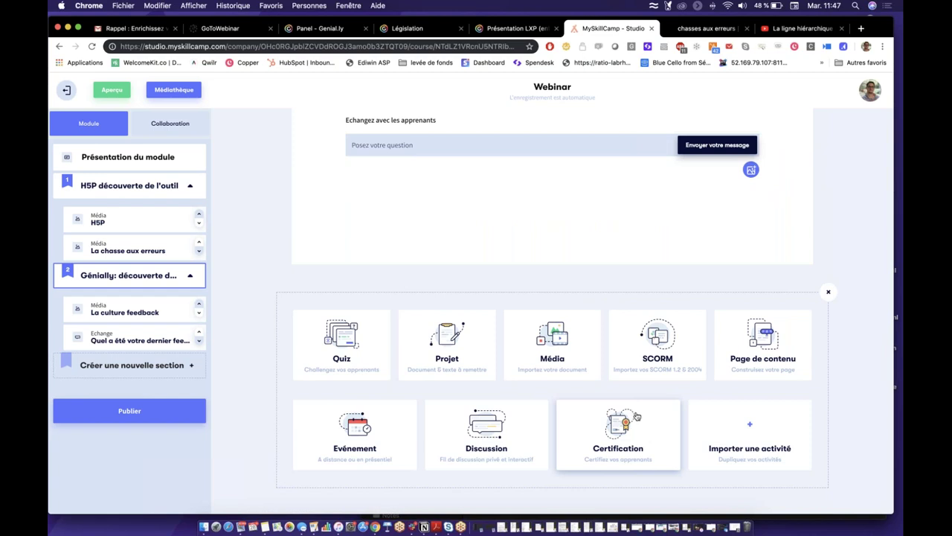
{"action": "left_click", "coordinate": [372, 447]}
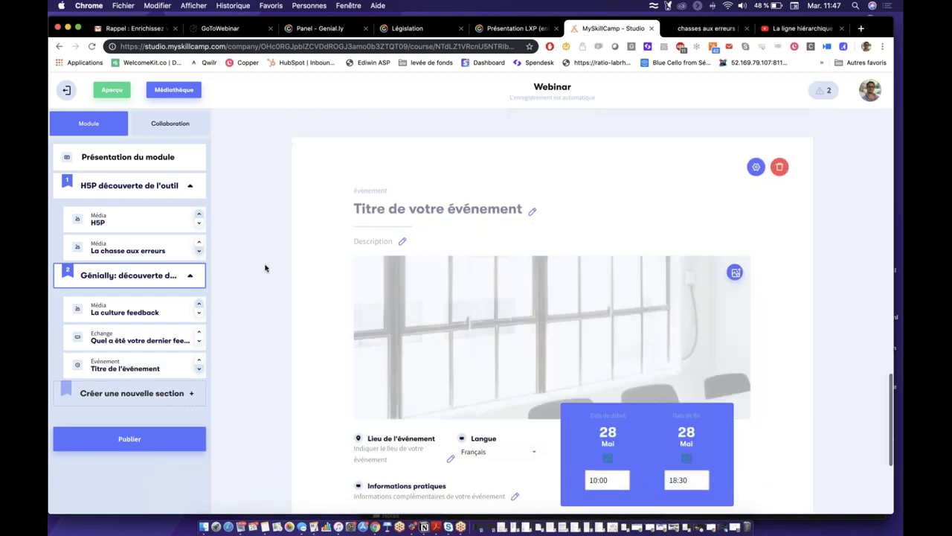
Step: Look at the event type options in the new event's settings, keep Présentiel and close the settings
{"action": "scroll", "coordinate": [302, 279], "scroll_direction": "down", "scroll_amount": 1}
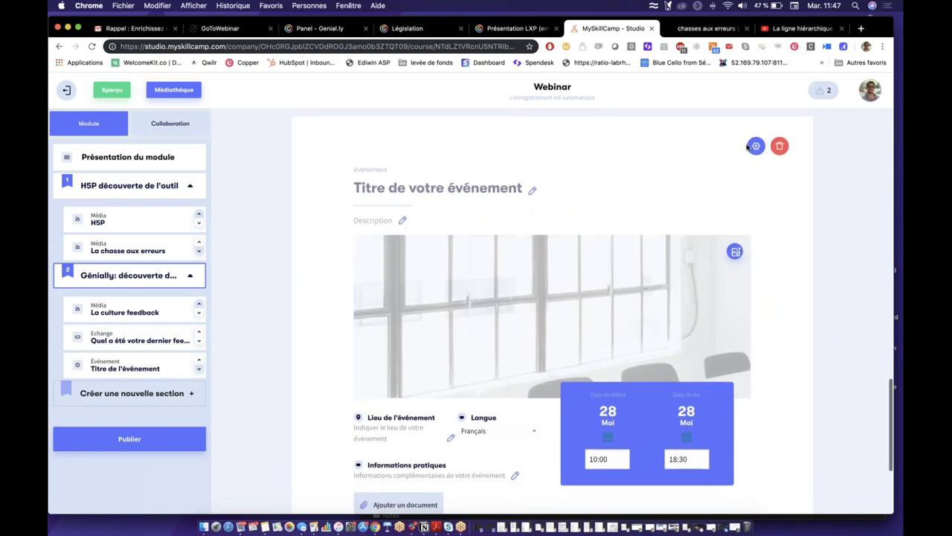
{"action": "left_click", "coordinate": [756, 147]}
{"action": "left_click", "coordinate": [776, 203]}
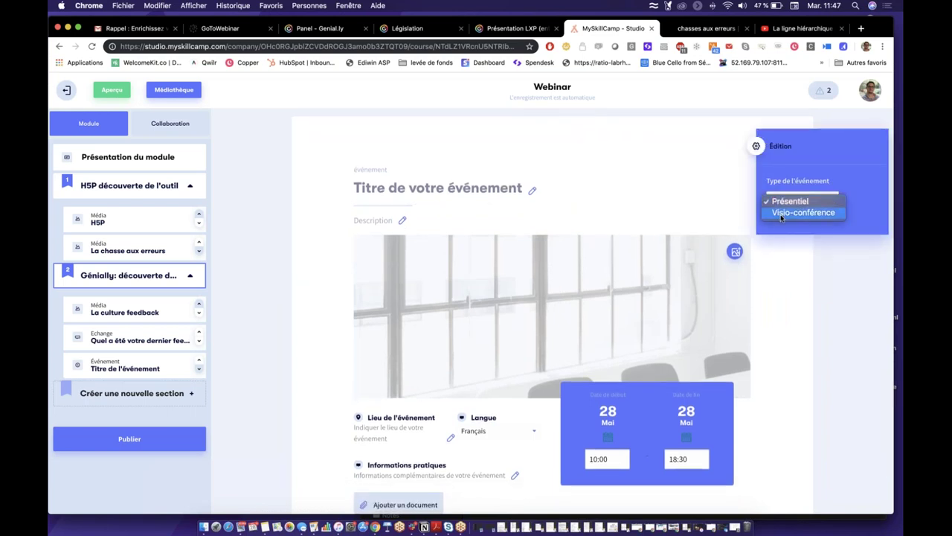
{"action": "left_click", "coordinate": [789, 202]}
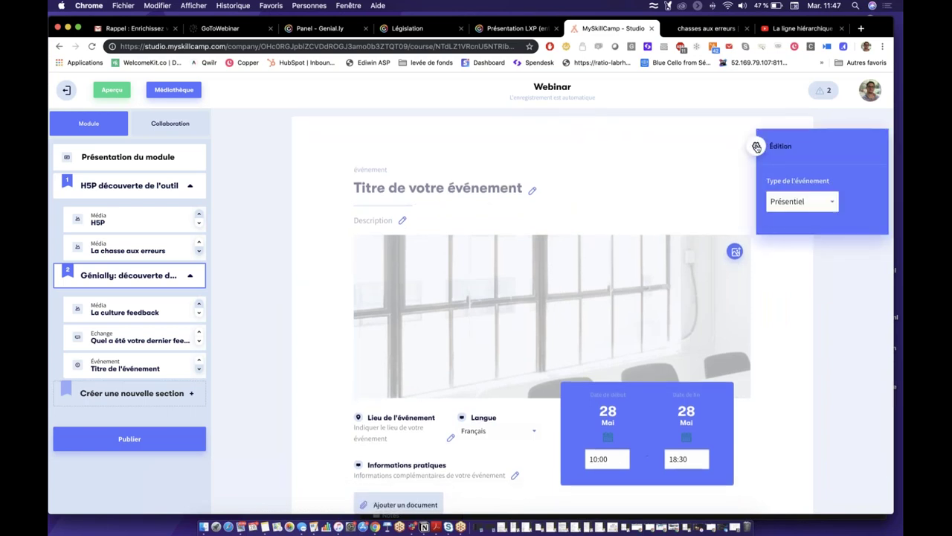
{"action": "left_click", "coordinate": [757, 146]}
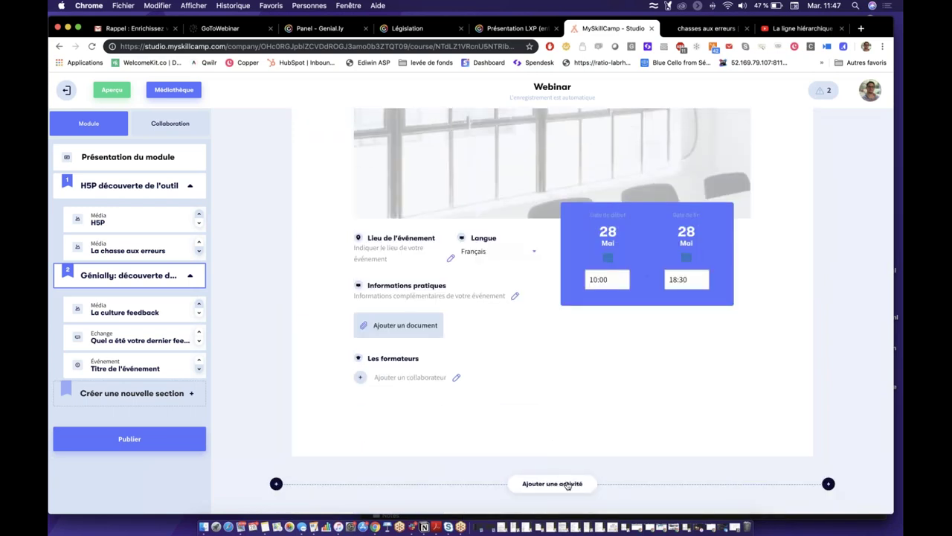
Step: Look at the activity types again, leave the Webinar module and switch from the Je crée role to J'organise
{"action": "left_click", "coordinate": [566, 483]}
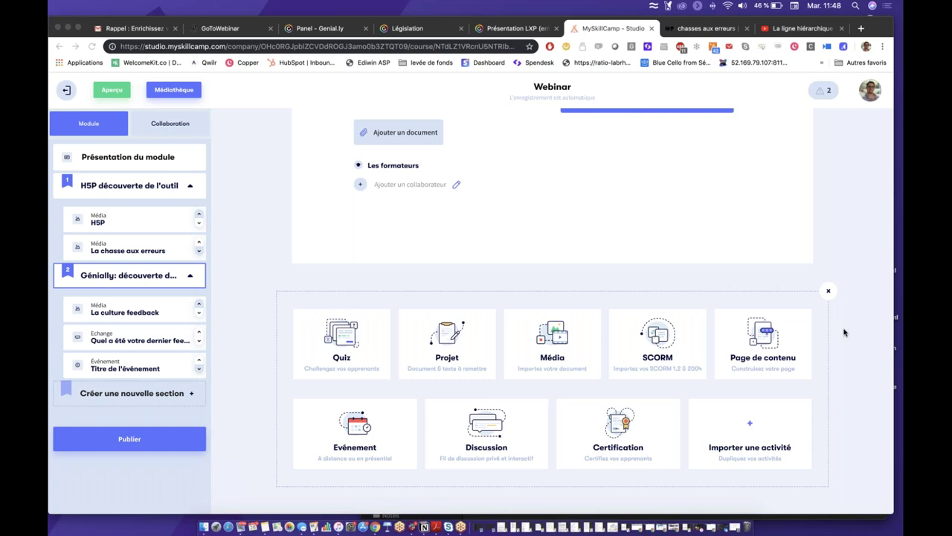
{"action": "left_click", "coordinate": [65, 91]}
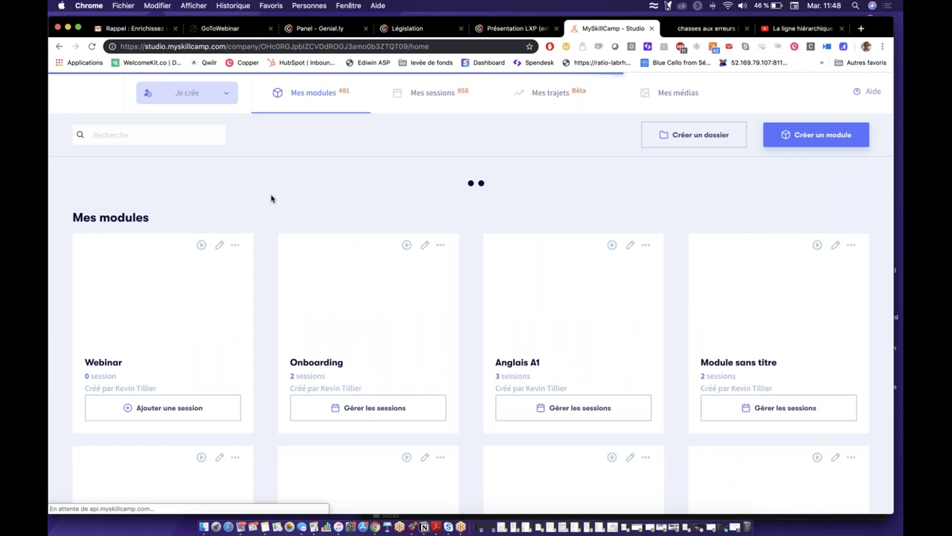
{"action": "left_click", "coordinate": [187, 92]}
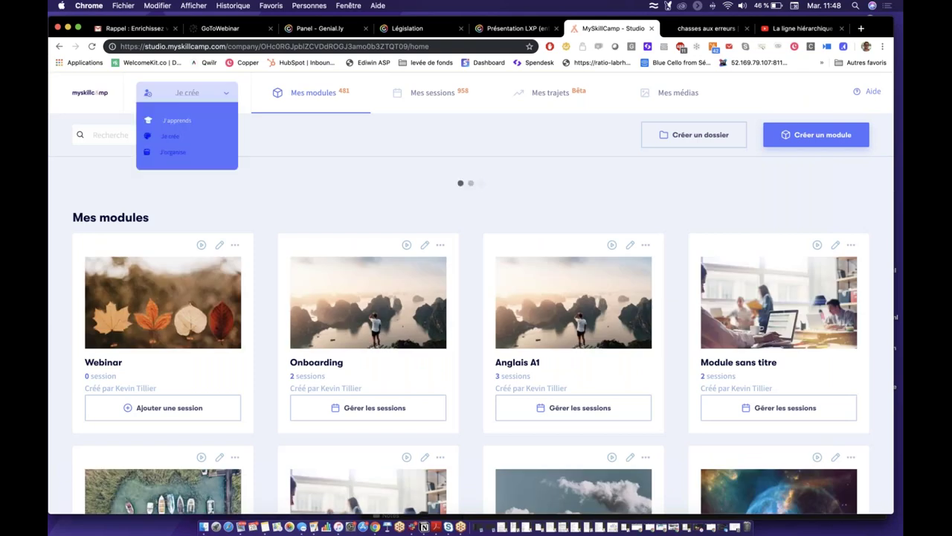
{"action": "left_click", "coordinate": [159, 155]}
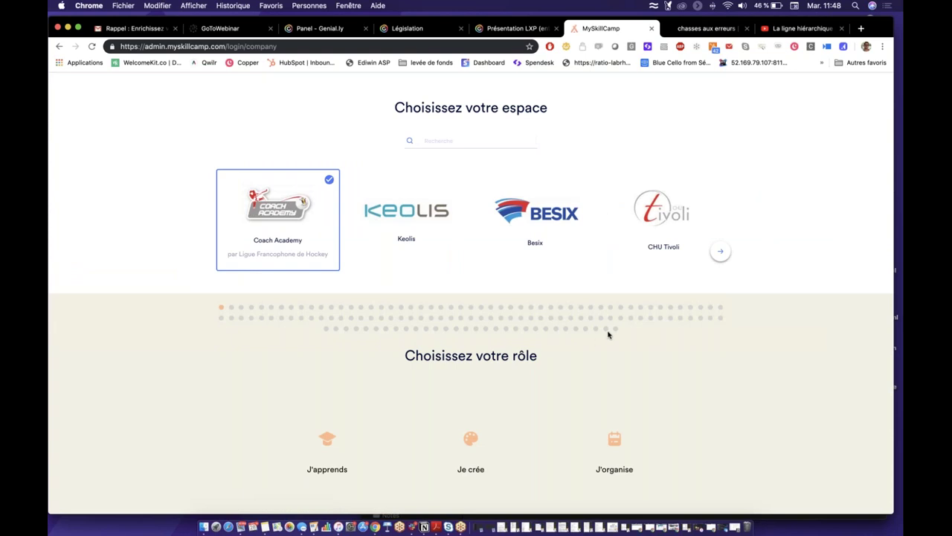
Step: Find the Welcome to myskillcamp space among the available workspaces and enter it with the J'apprends role
{"action": "left_click", "coordinate": [605, 329]}
{"action": "left_click", "coordinate": [219, 253]}
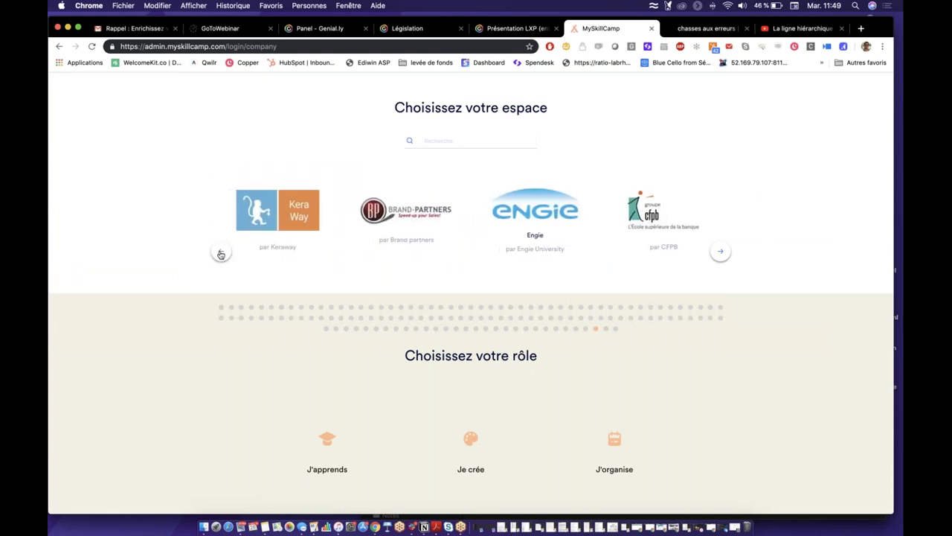
{"action": "left_click", "coordinate": [220, 253]}
{"action": "left_click", "coordinate": [220, 253]}
{"action": "left_click", "coordinate": [220, 253]}
{"action": "left_click", "coordinate": [221, 253]}
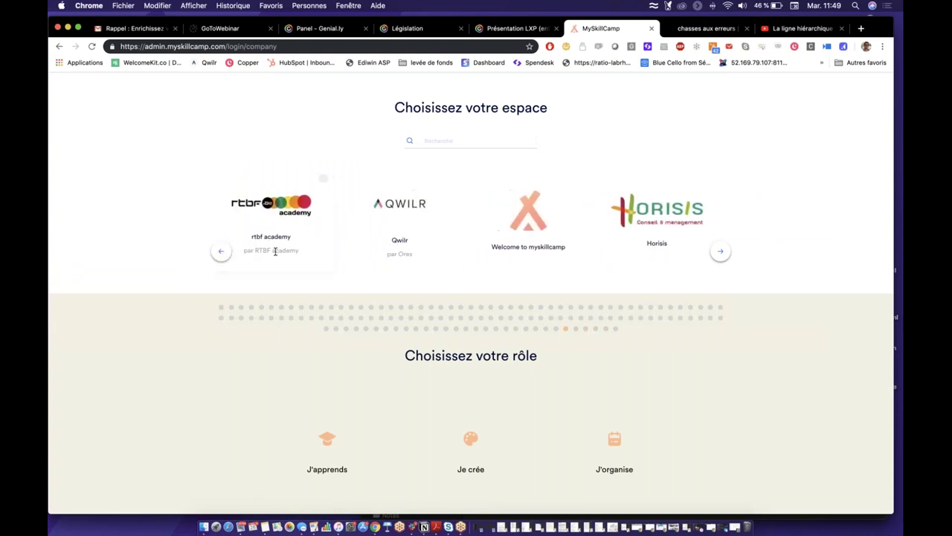
{"action": "left_click", "coordinate": [555, 233]}
{"action": "left_click", "coordinate": [342, 452]}
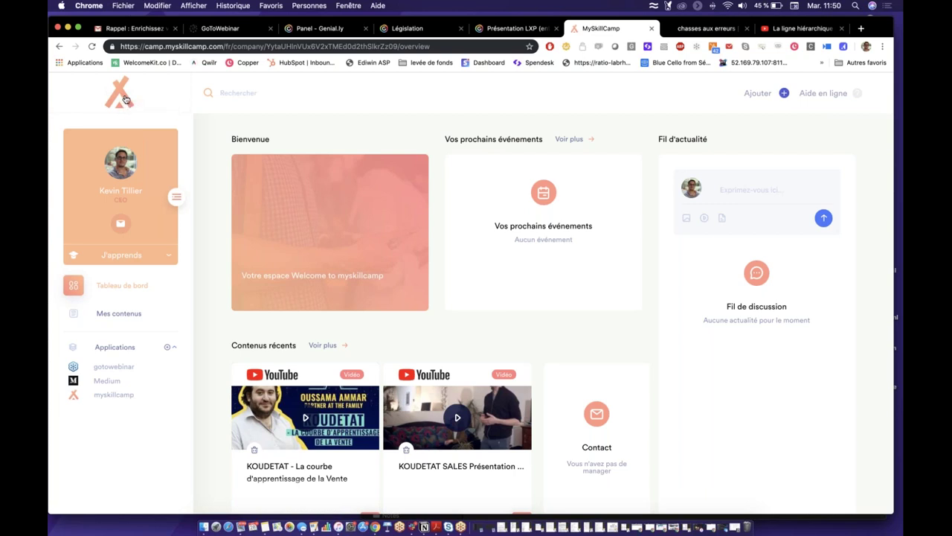
Step: Switch to the Présentation LXP Genially and go back to the "Pourquoi cette LXP ?" slide
{"action": "left_click", "coordinate": [509, 29]}
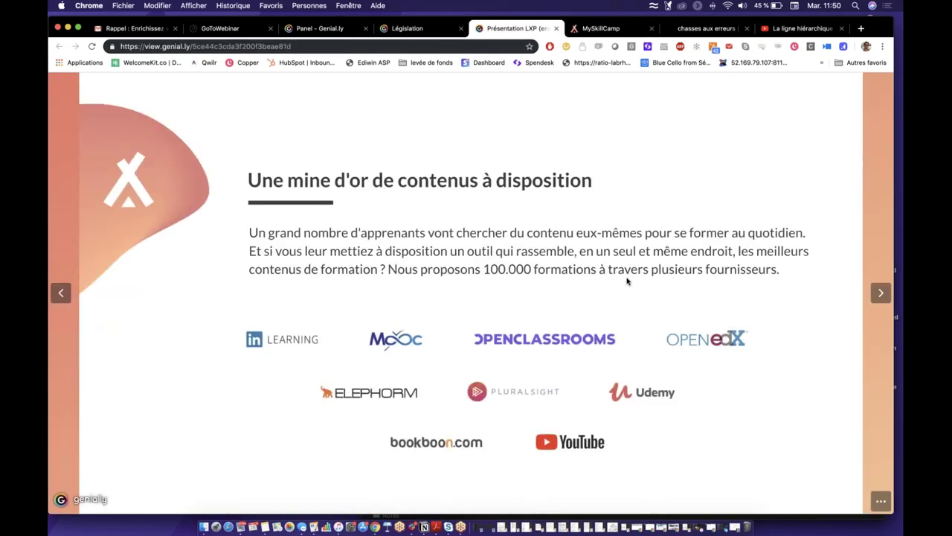
{"action": "key", "text": "Left"}
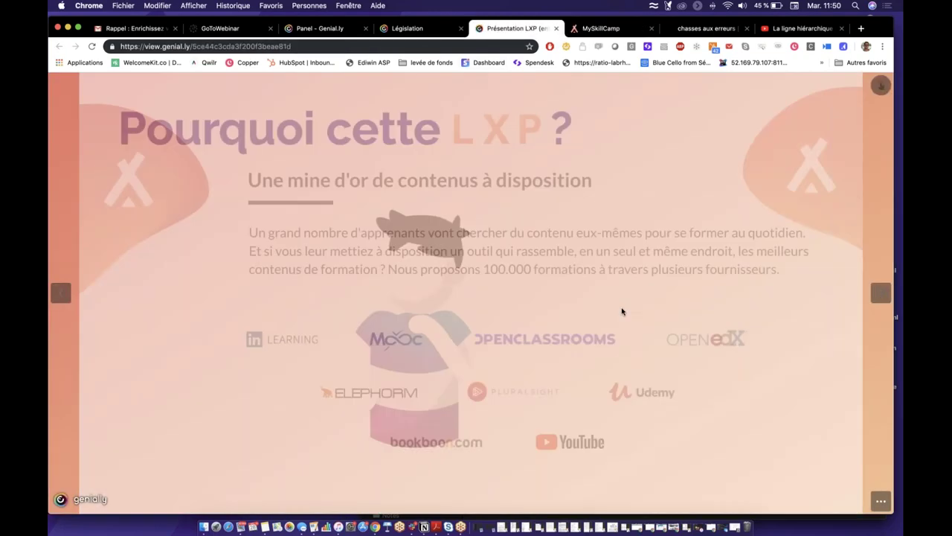